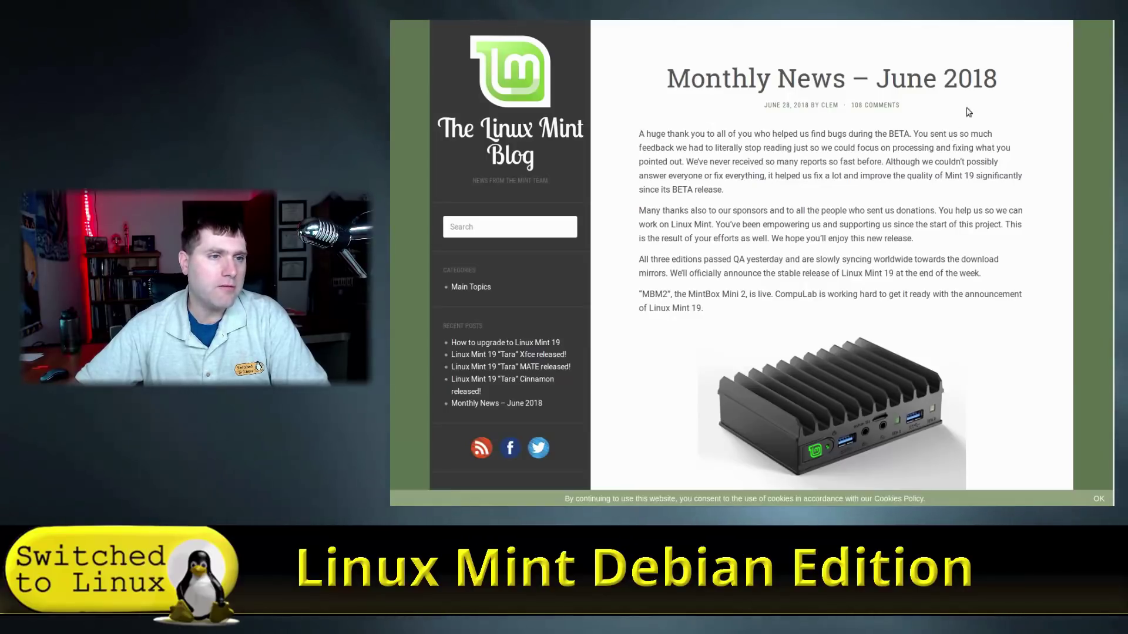
Scroll the June 2018 blog post down to the LMDE 3 'Cindy' BETA paragraph
scroll(912, 83, down, 2)
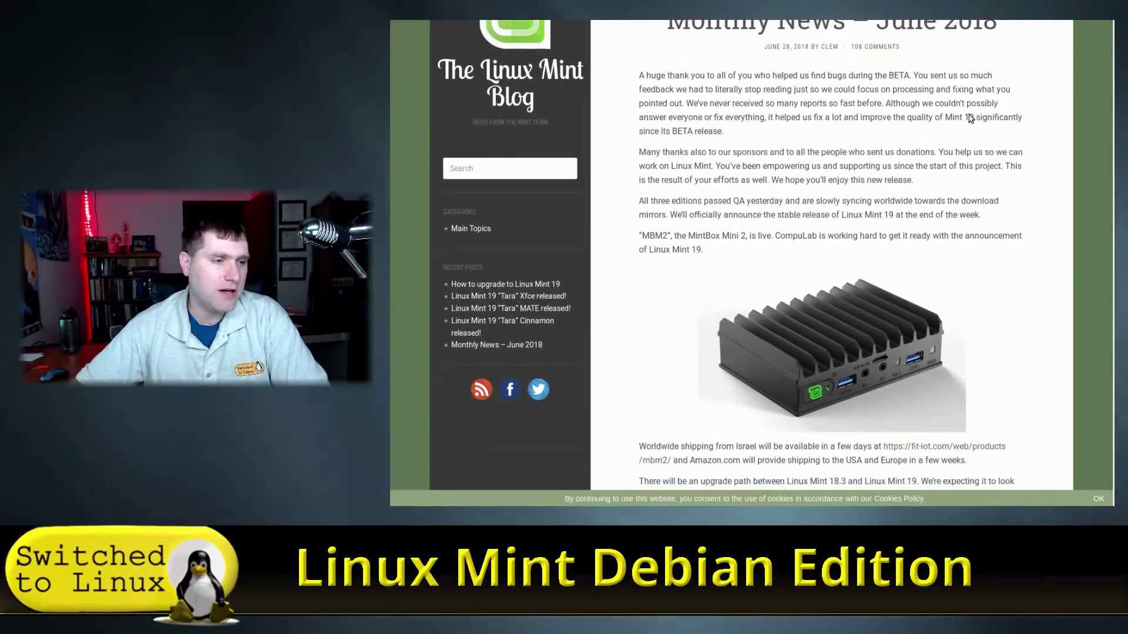
scroll(909, 91, down, 4)
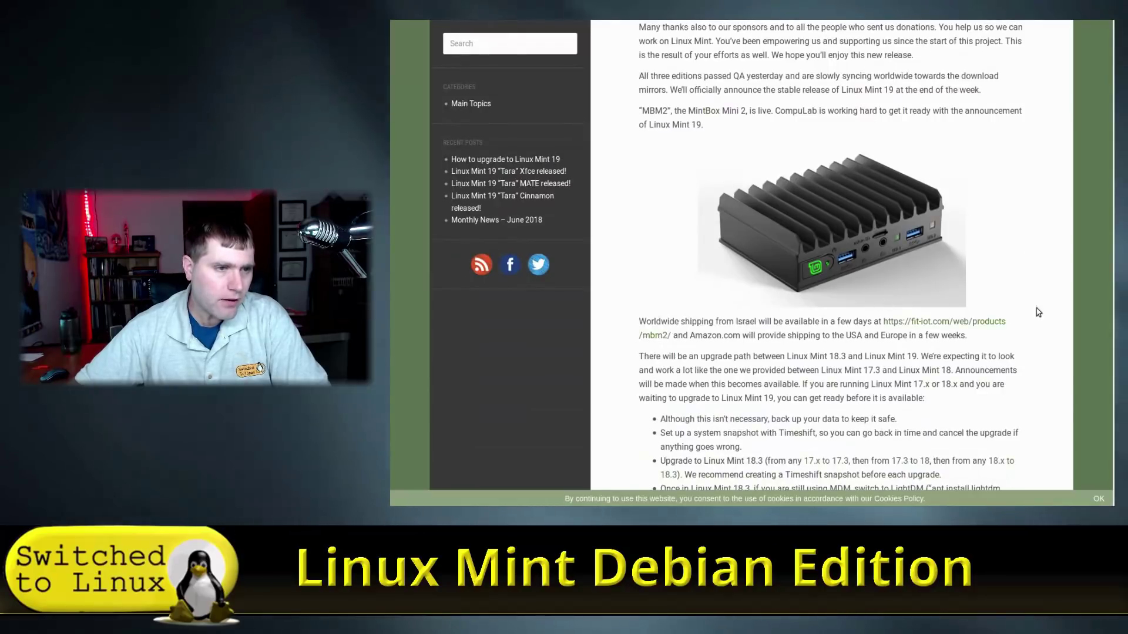
scroll(987, 302, down, 5)
scroll(942, 141, up, 2)
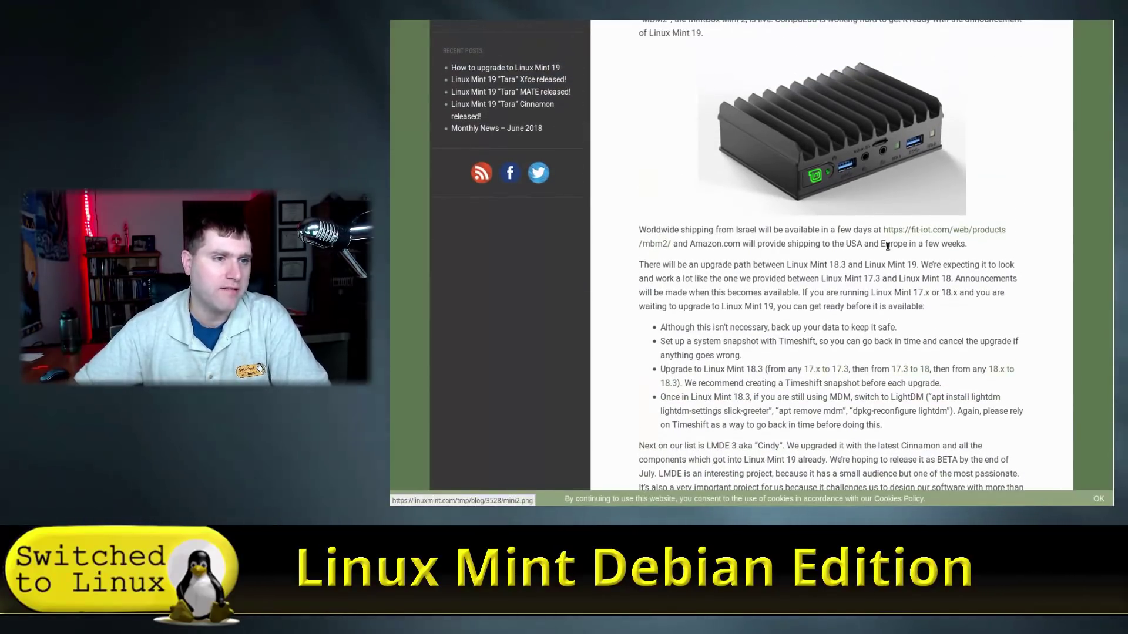
scroll(928, 142, down, 4)
scroll(850, 147, down, 6)
scroll(850, 147, down, 6)
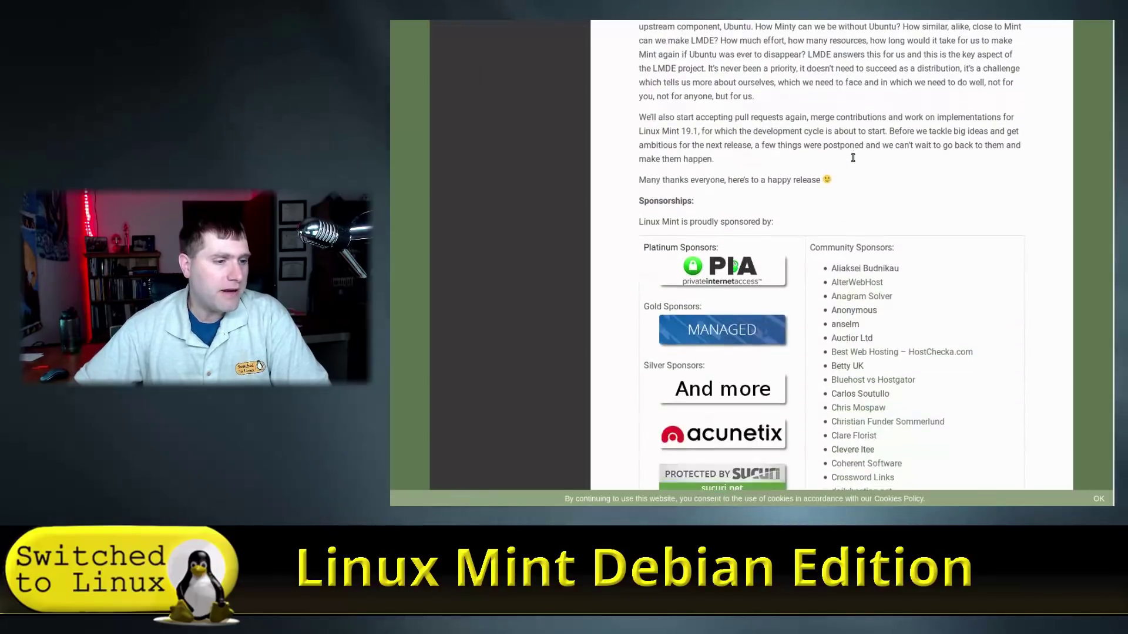
scroll(853, 158, up, 6)
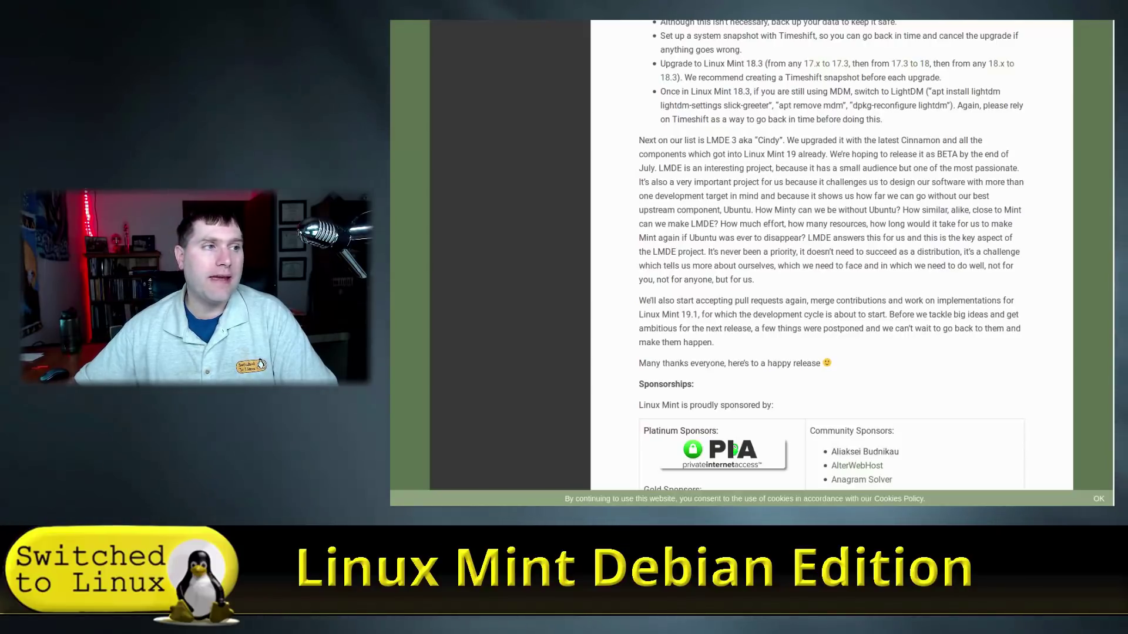
Switch to the Download LMDE 2 Betsy page and scroll through its details and download links
key(ctrl+Tab)
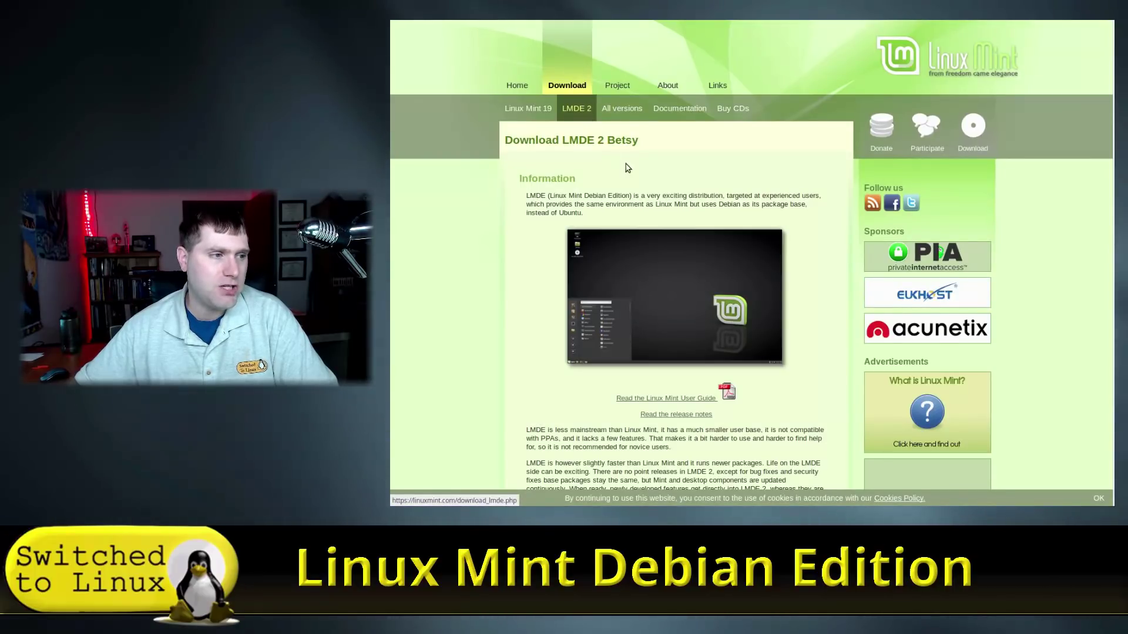
scroll(620, 161, down, 3)
scroll(618, 157, down, 1)
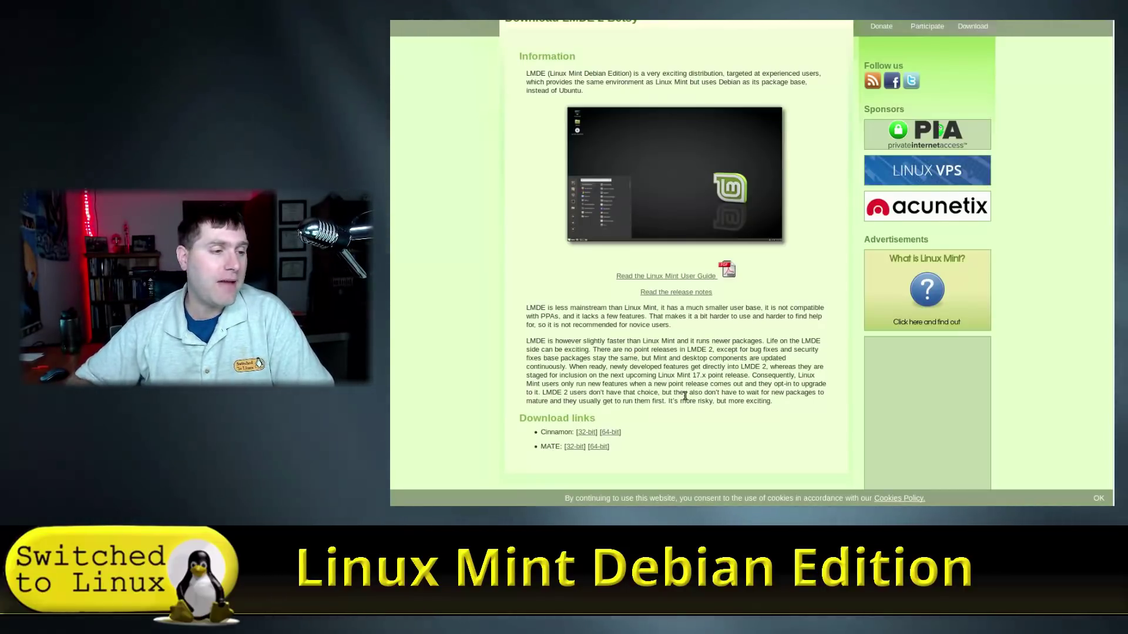
scroll(675, 440, down, 3)
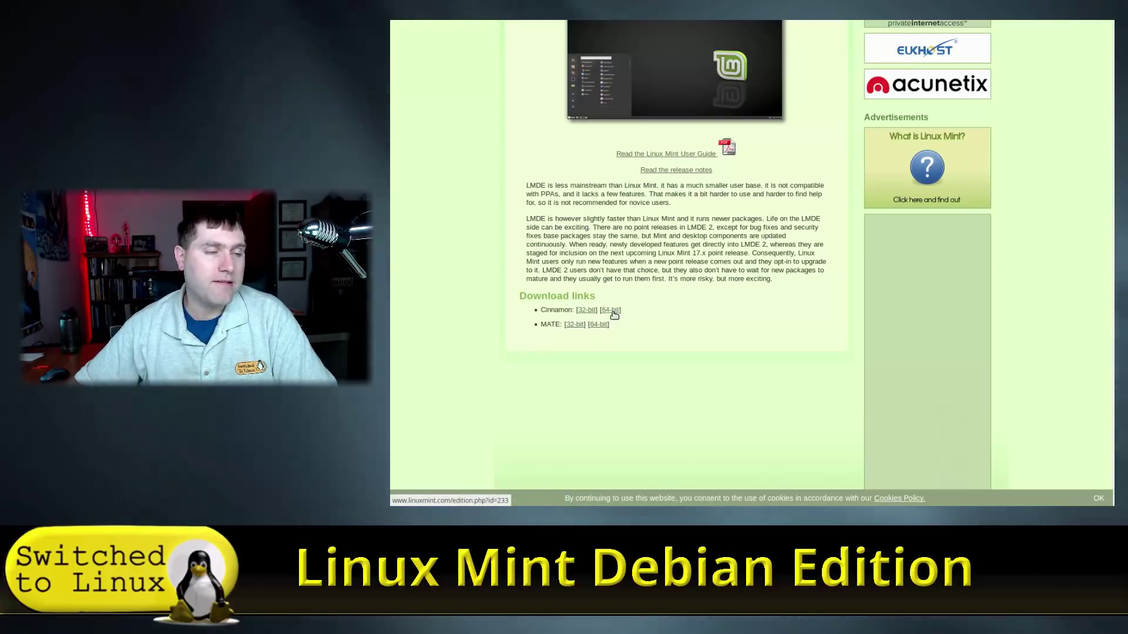
scroll(614, 316, up, 7)
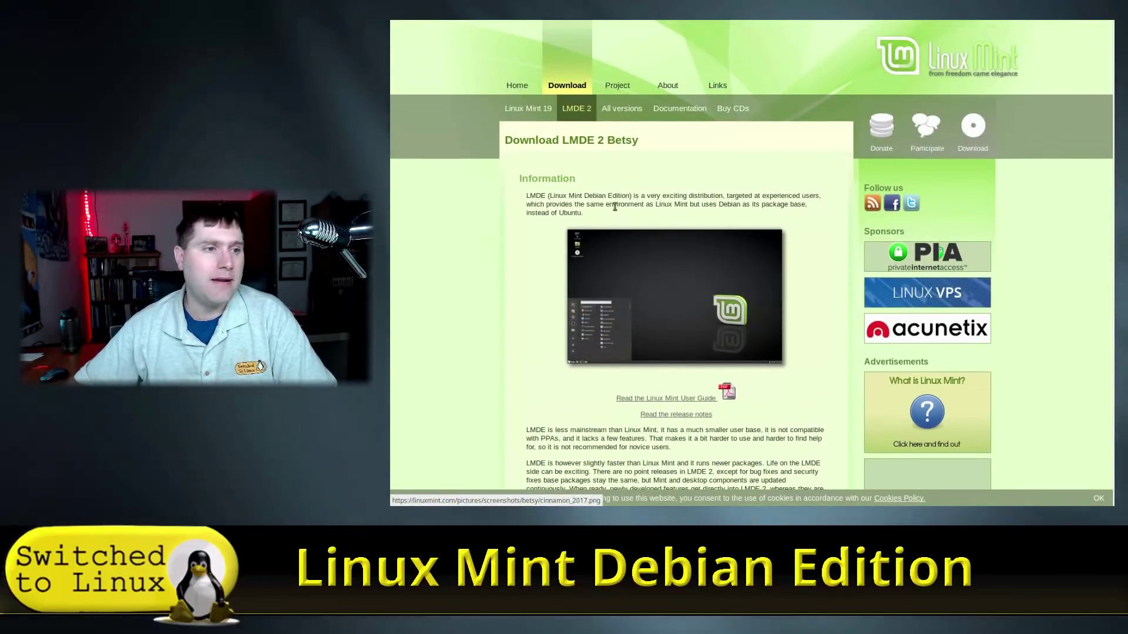
scroll(708, 271, down, 1)
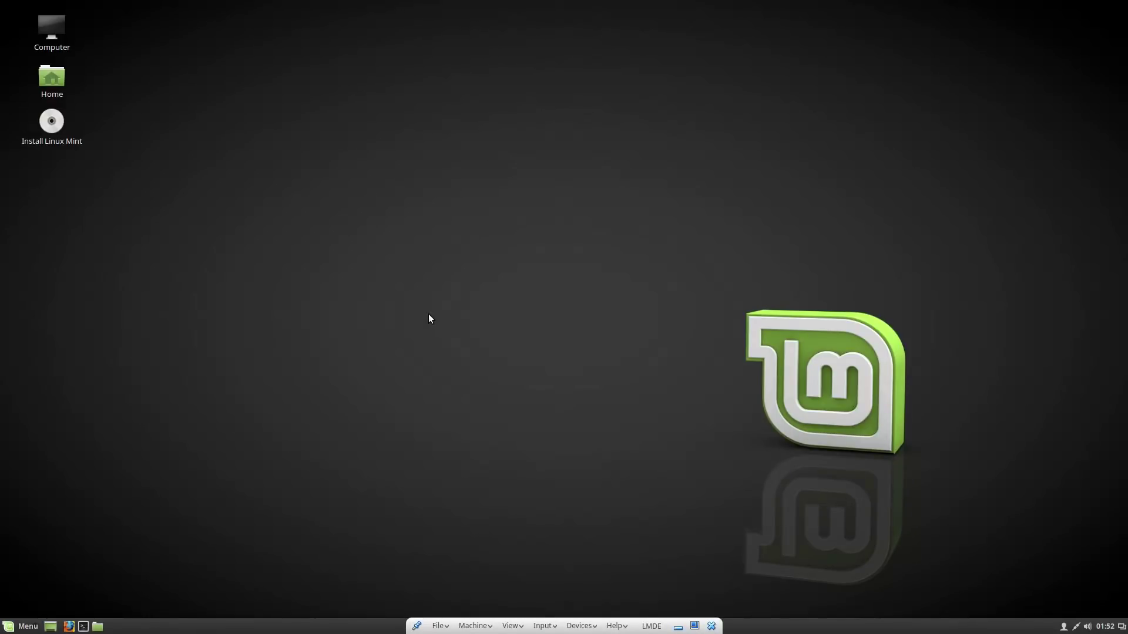
Launch the installer and keep English (US) language, America/New_York timezone and US keyboard layout
double_click(50, 126)
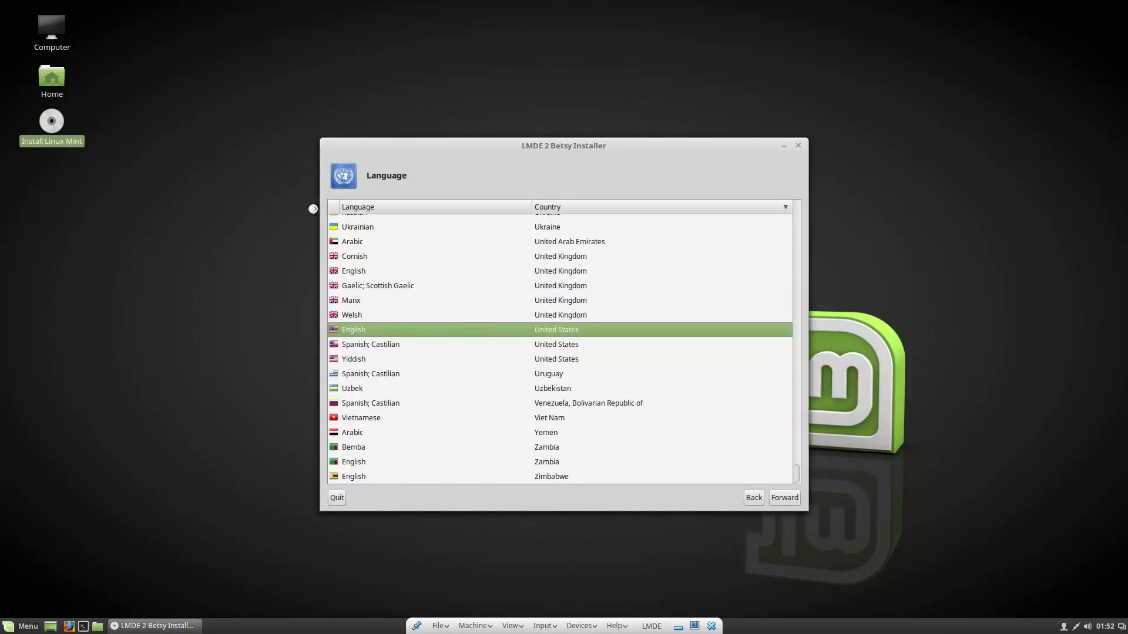
click(786, 498)
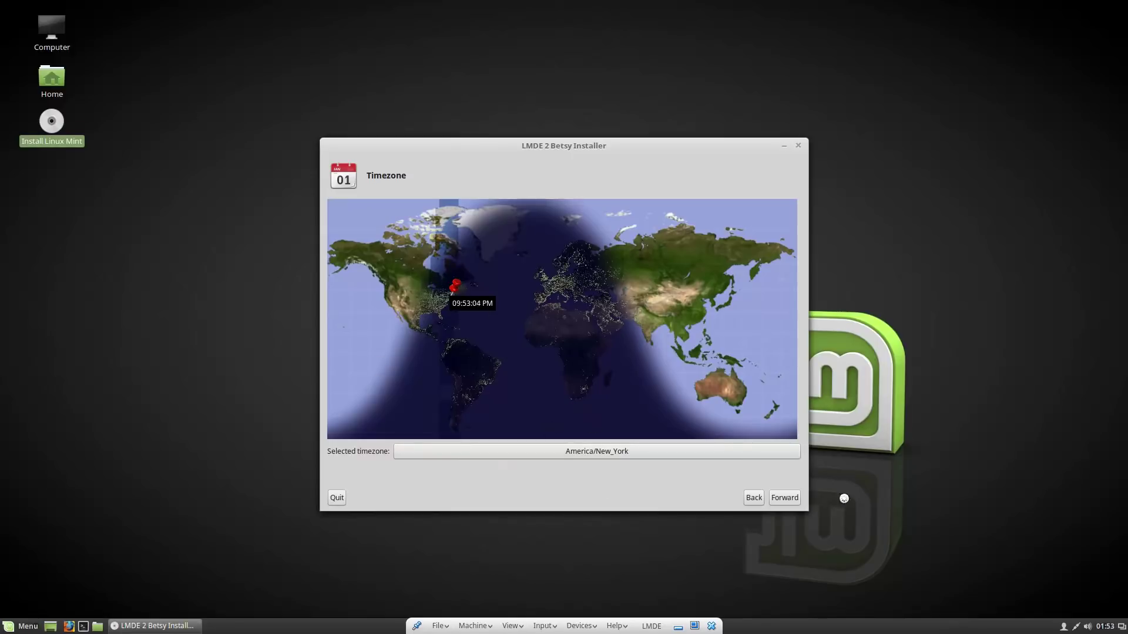
click(787, 497)
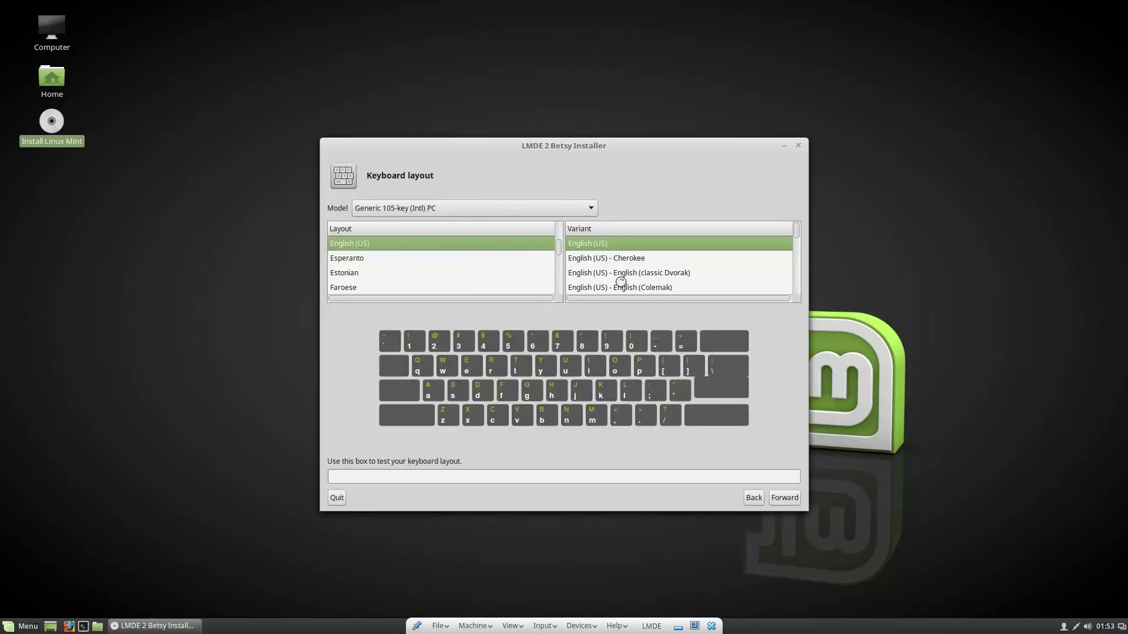
click(787, 500)
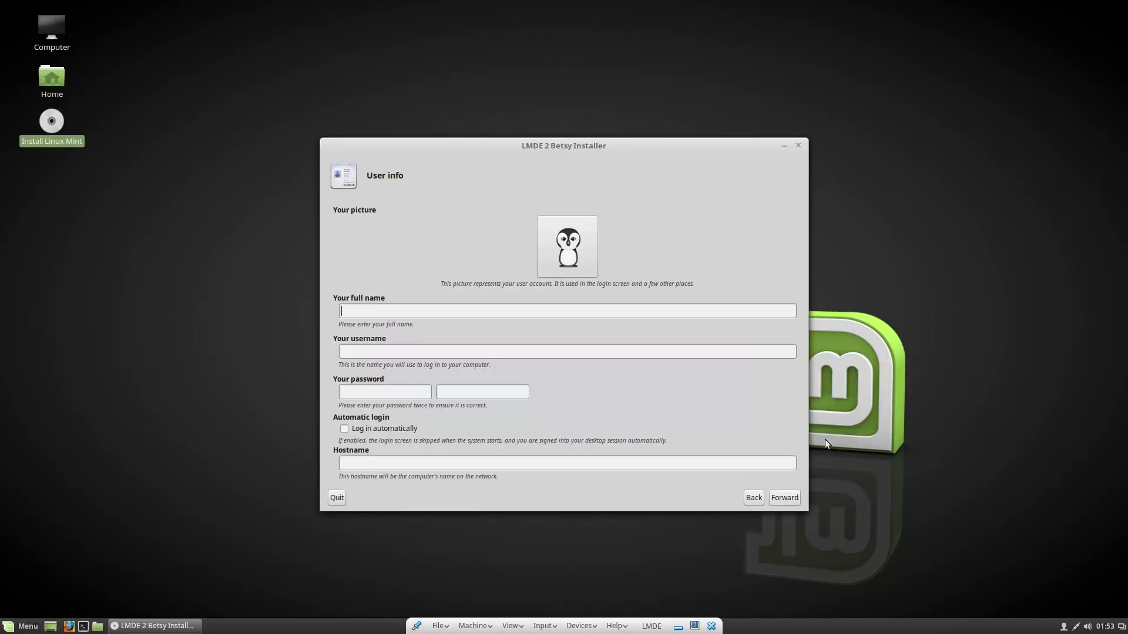
Fill in the user's full name and enter the account password on the User info page
text(lmde)
key(Tab)
key(Tab)
text(lmde)
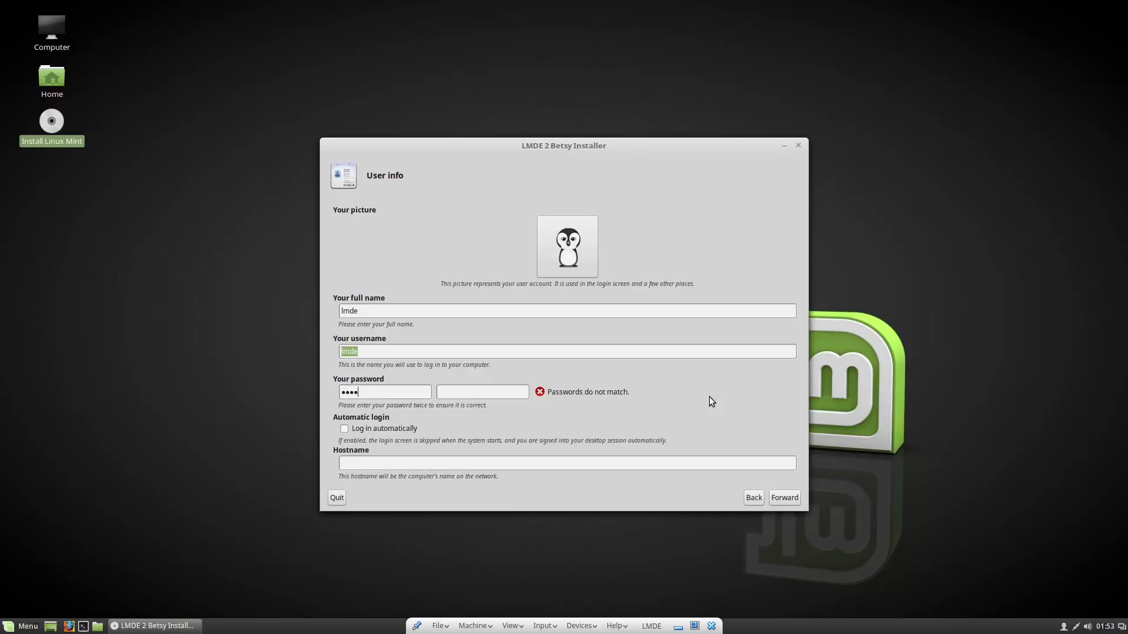
text(lmdelmde)
click(787, 499)
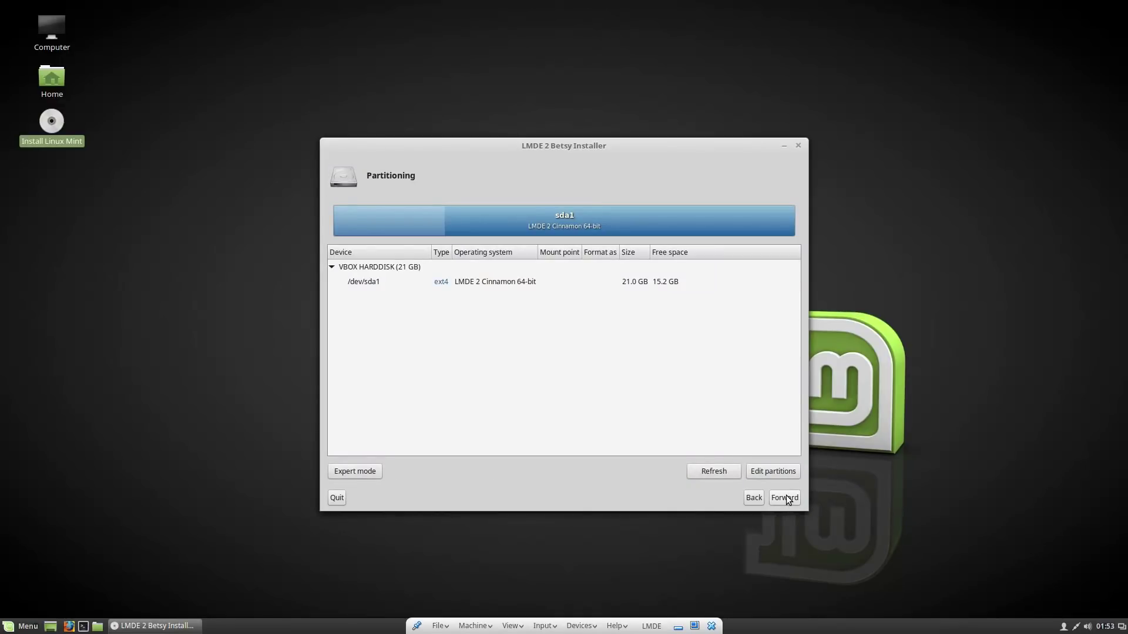
right_click(502, 283)
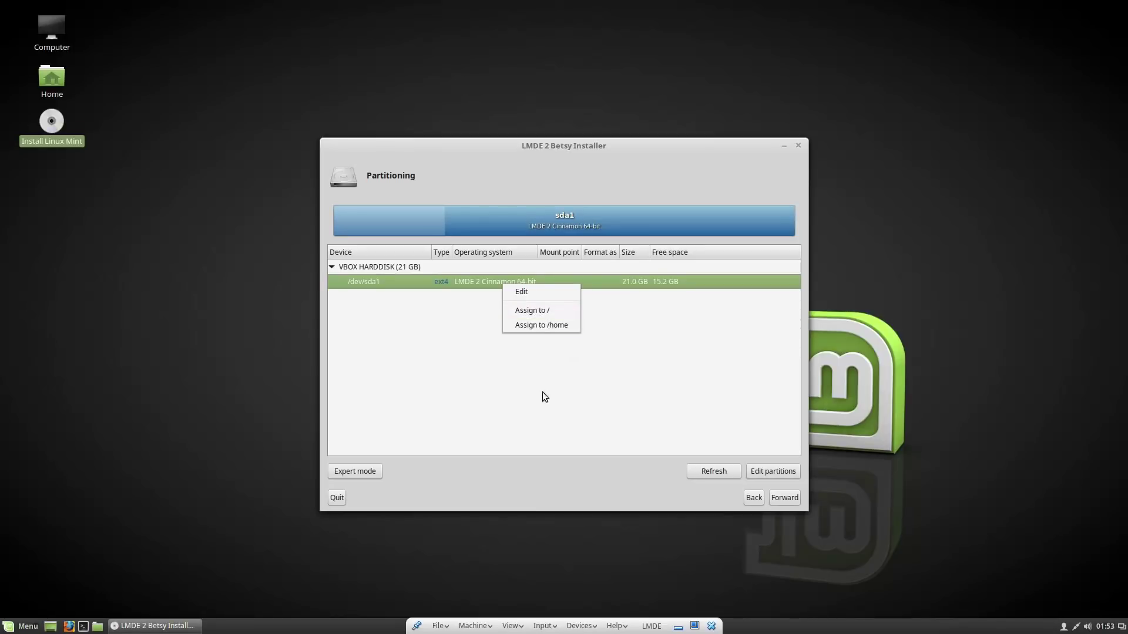
click(785, 497)
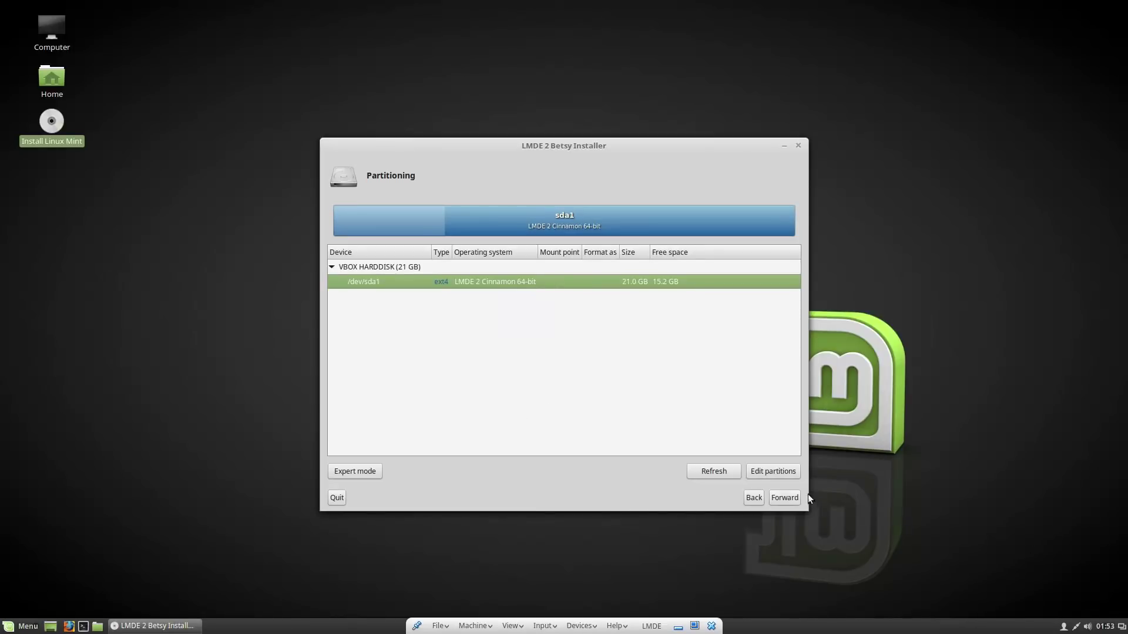
click(757, 497)
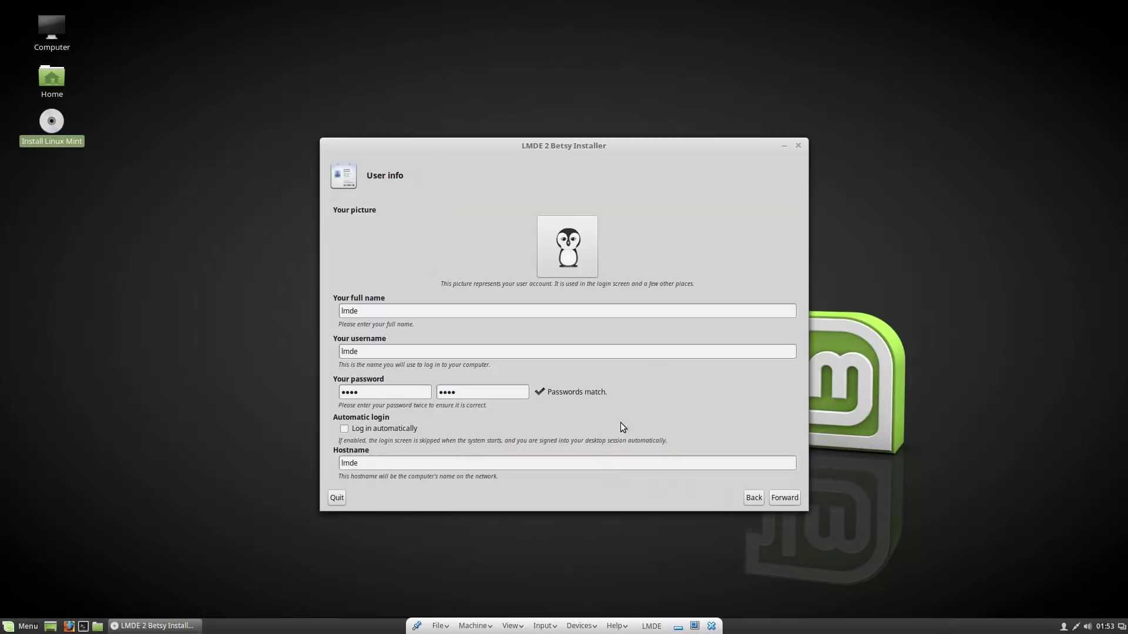
Quit the installer and log out of the live session to reach the Welcome Screen
click(798, 147)
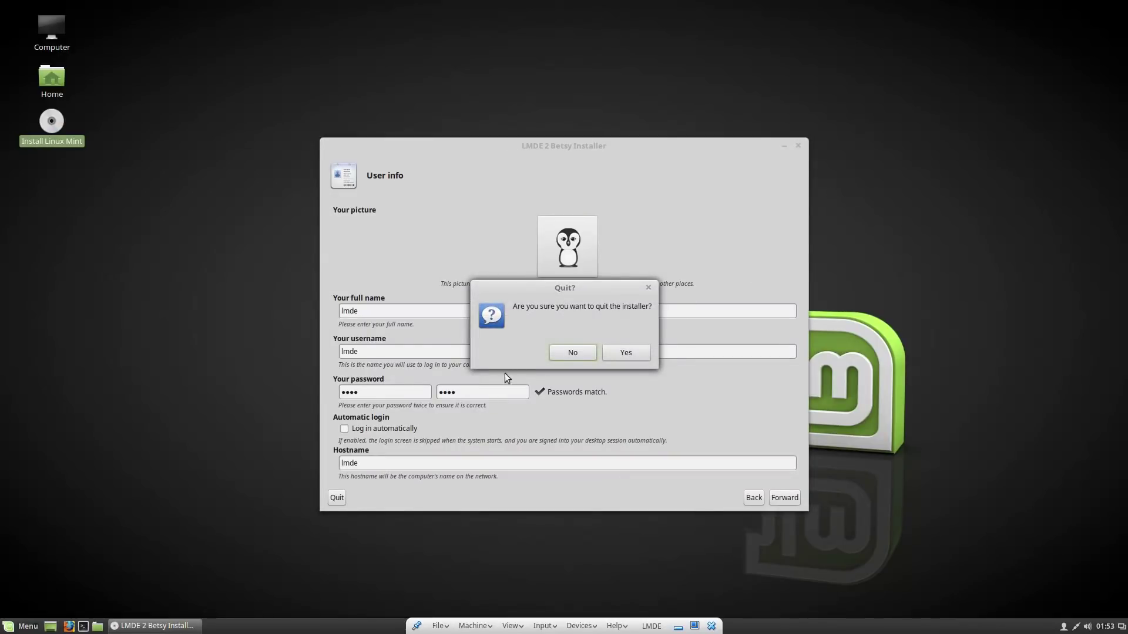
click(630, 352)
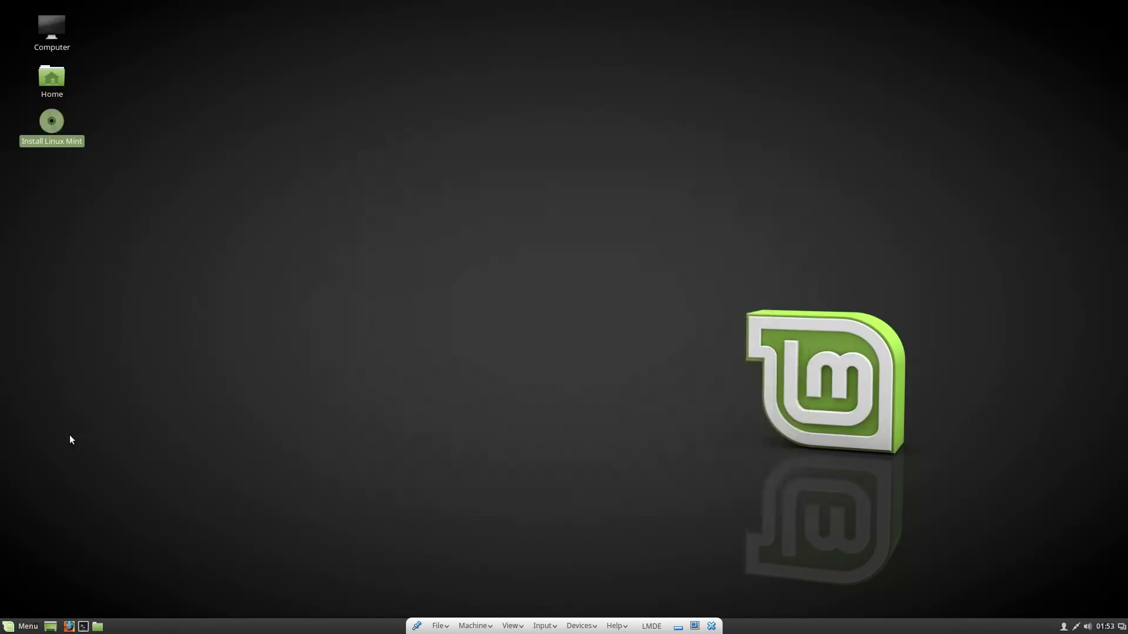
key(super)
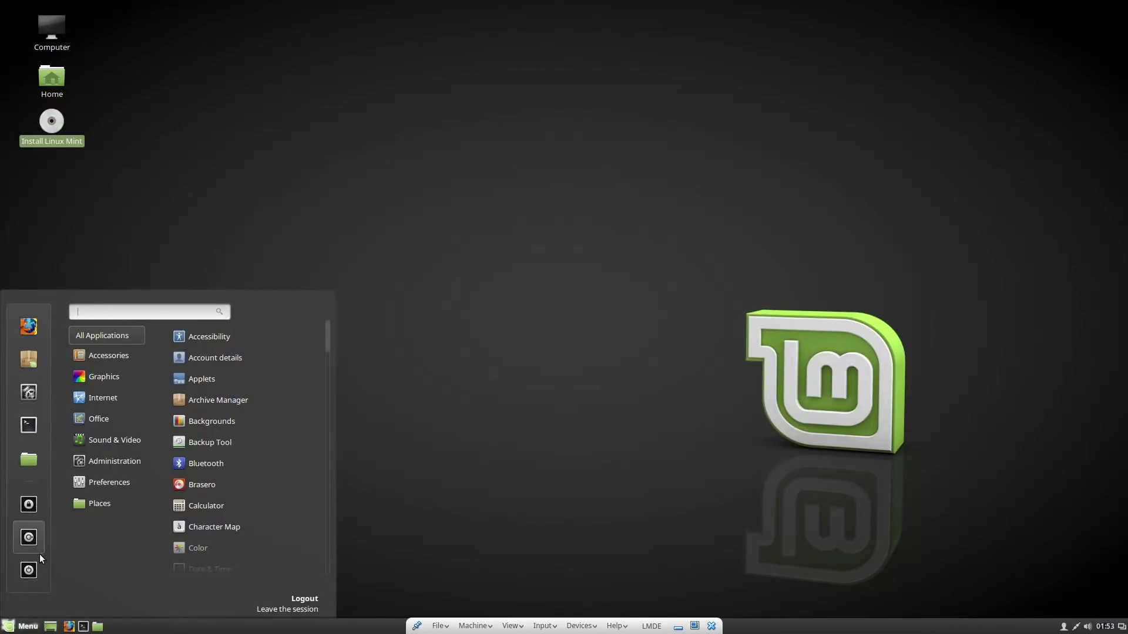
click(28, 537)
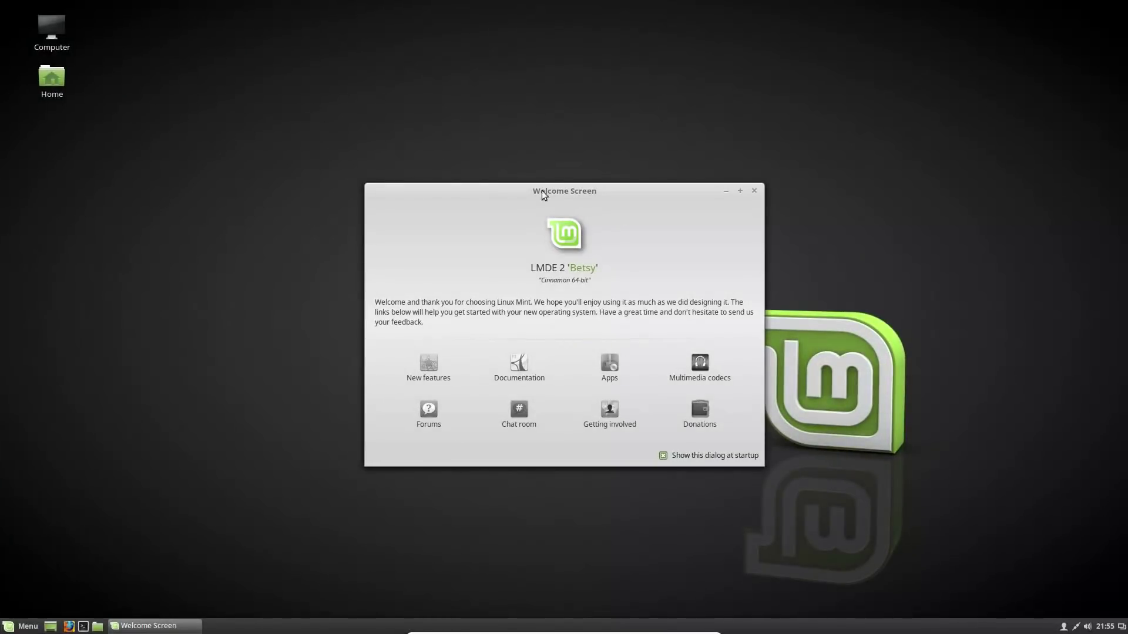
Close the Welcome Screen, view System Info (kernel 3.16.0-4-amd64, 5.7 GiB memory), then close it
click(754, 191)
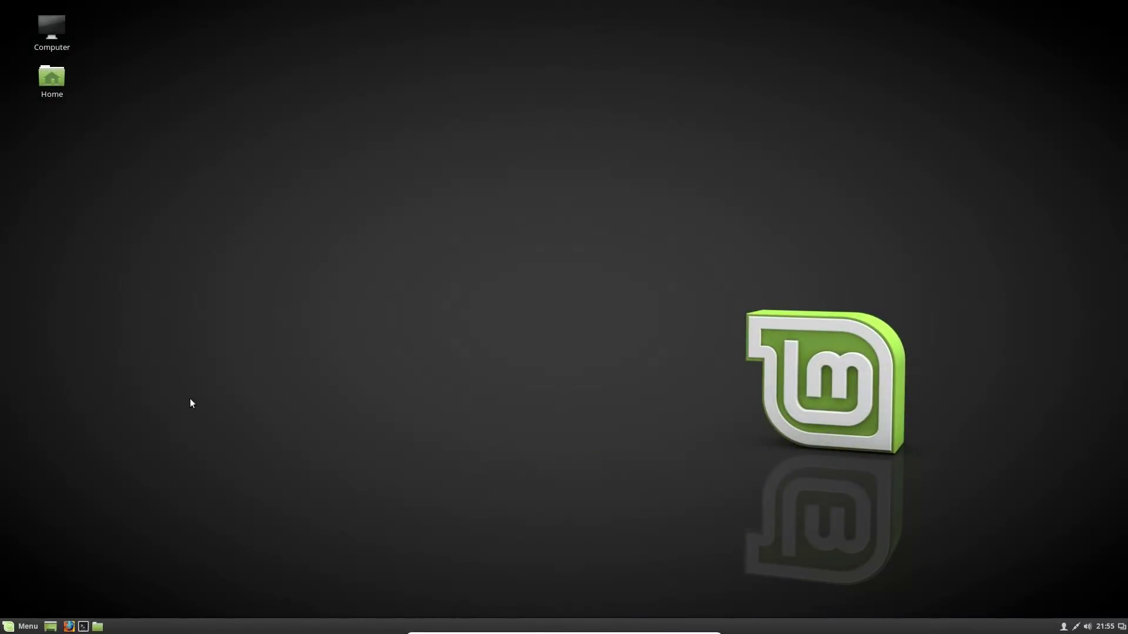
click(33, 631)
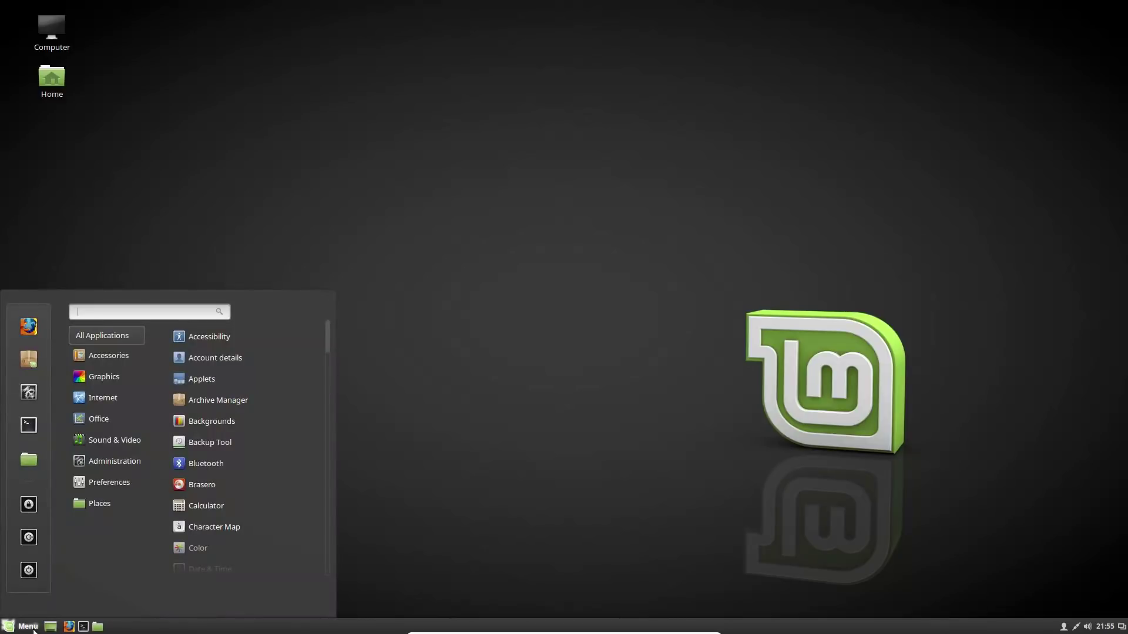
text(sys)
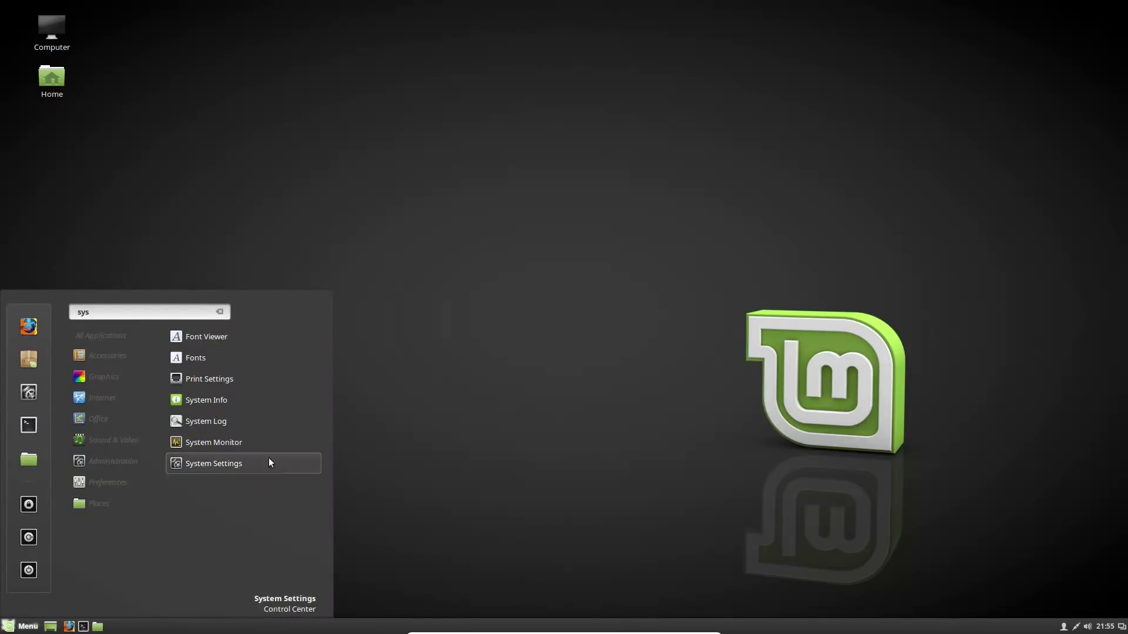
click(206, 400)
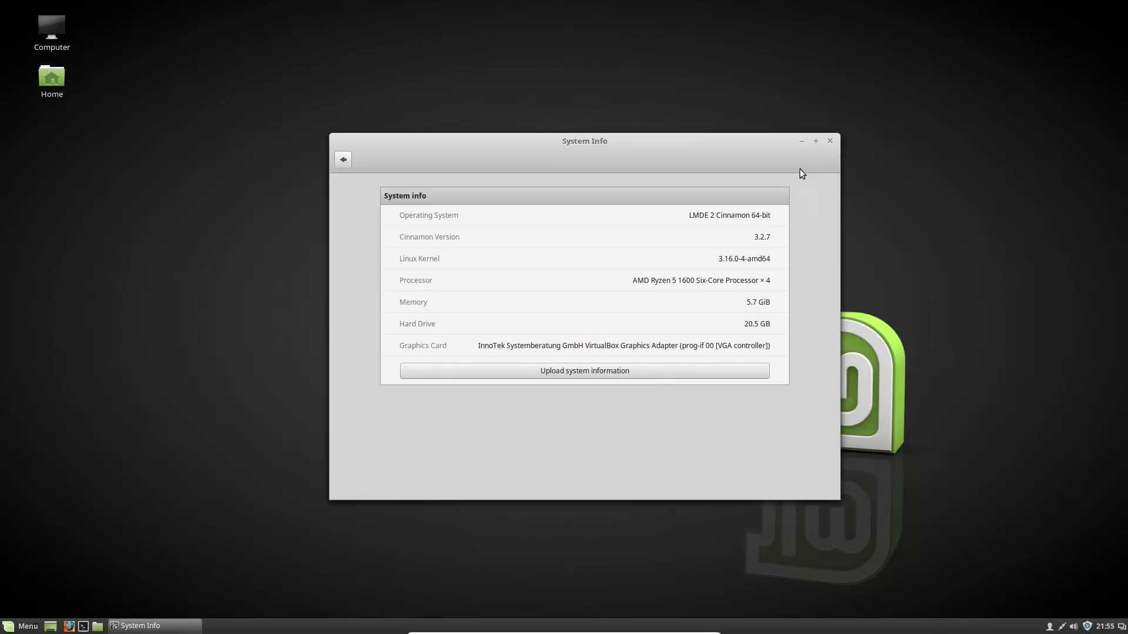
click(829, 141)
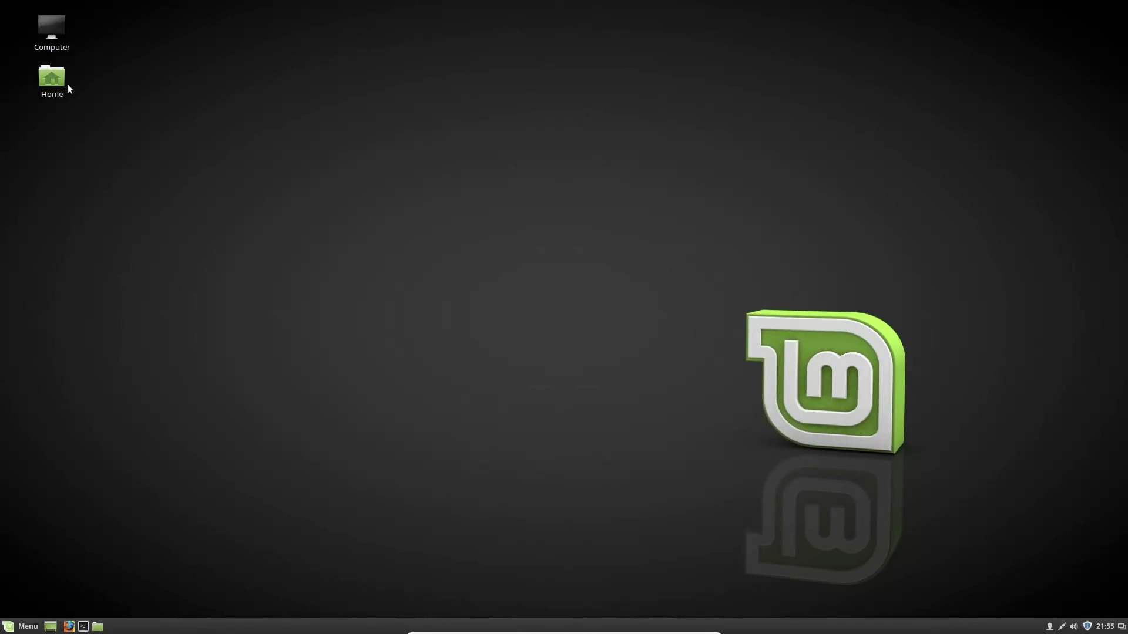
Open the Home folder, view the About Nemo information, then close the dialog and Home window
double_click(54, 82)
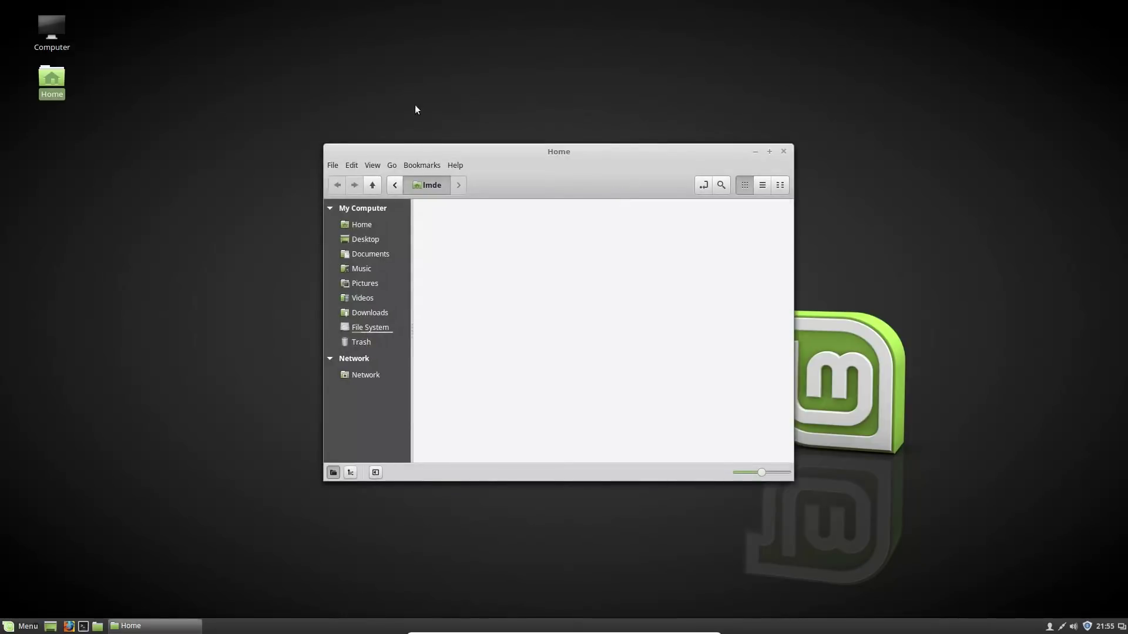
click(454, 165)
click(489, 202)
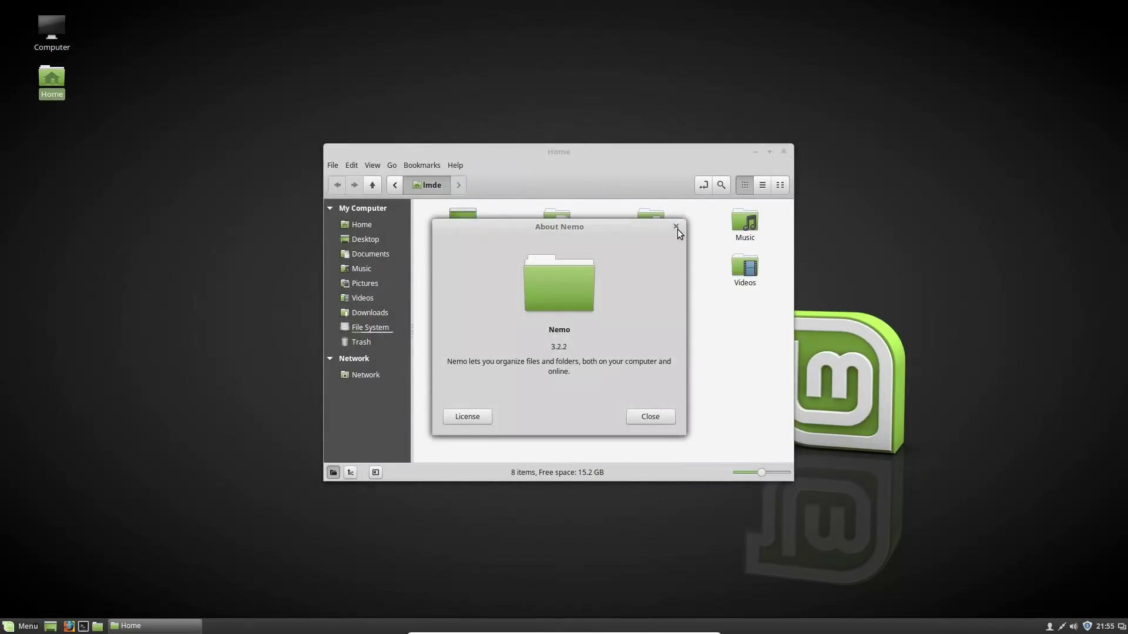
click(676, 227)
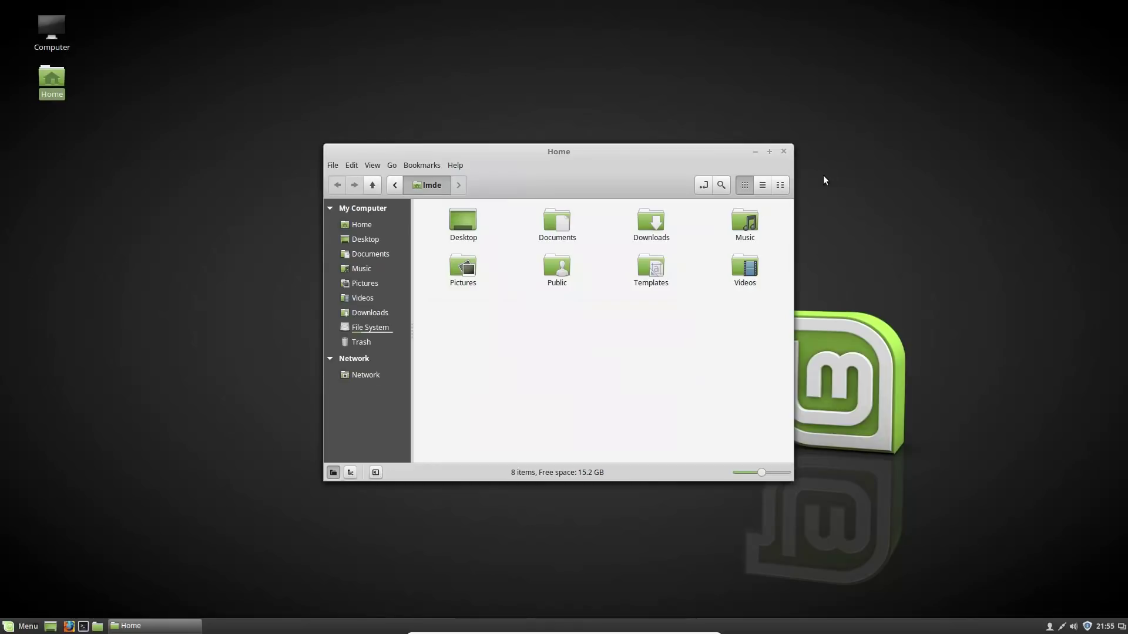
click(784, 153)
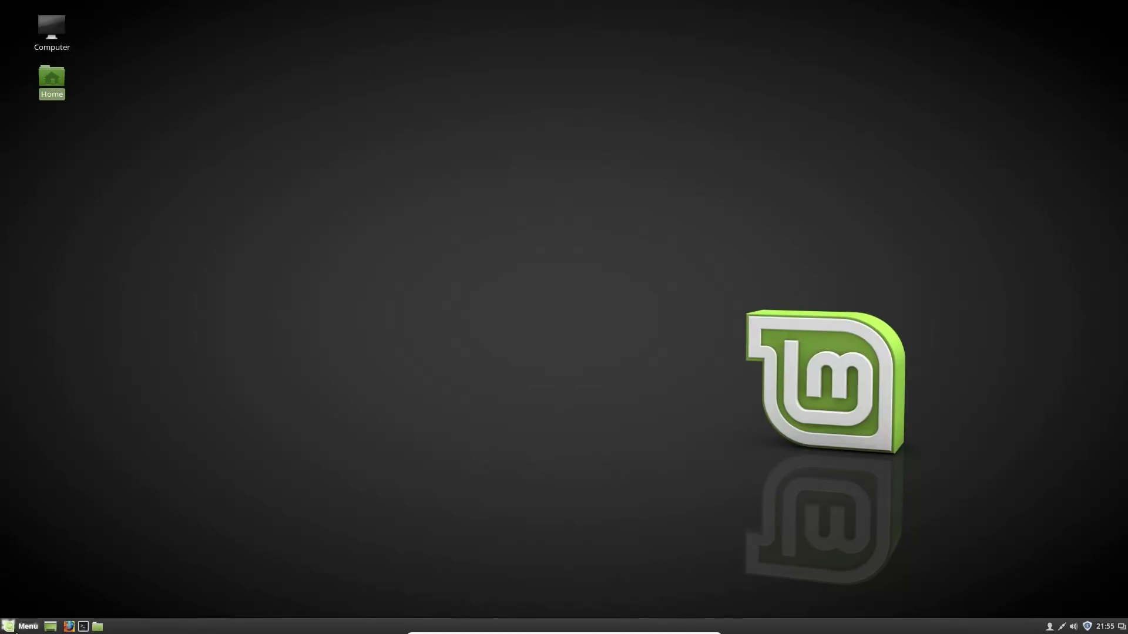
click(24, 627)
text(sys)
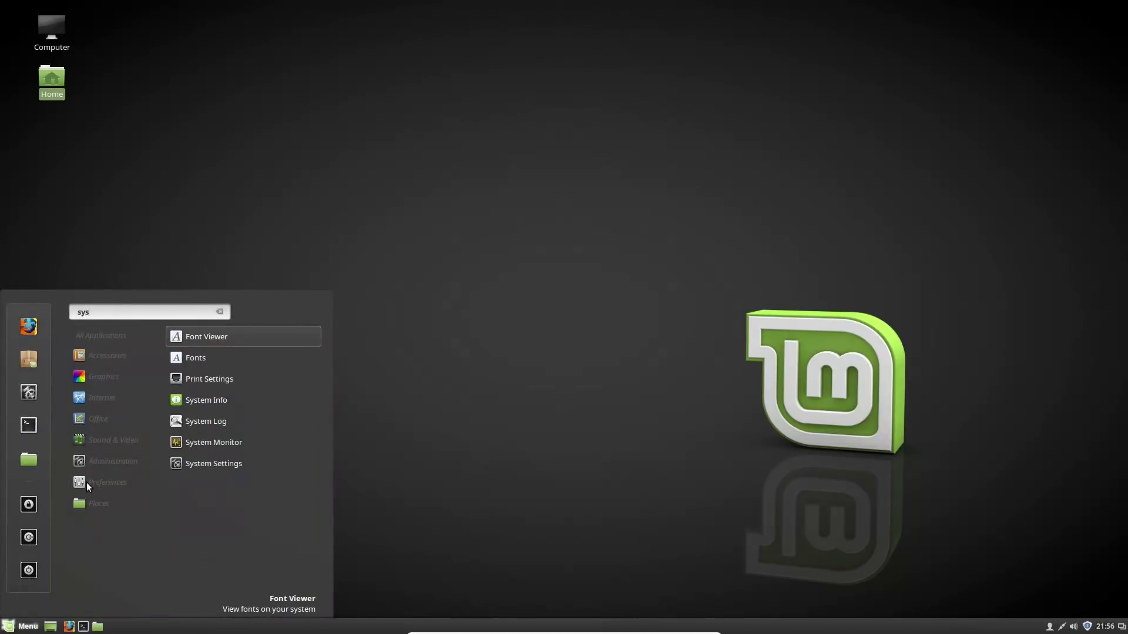
click(230, 443)
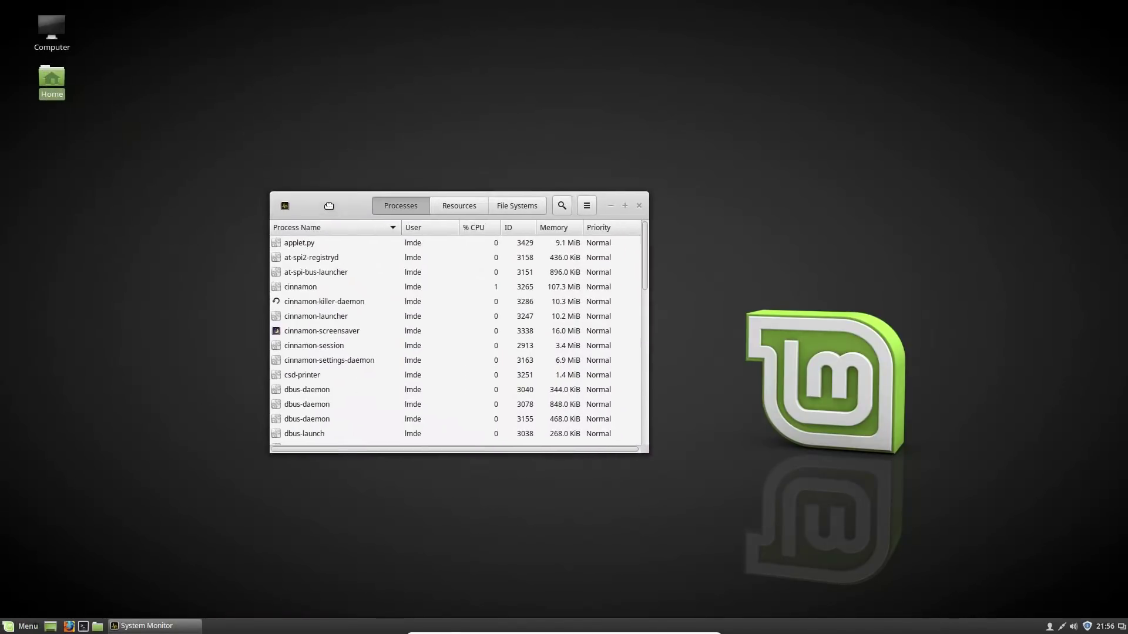
click(463, 208)
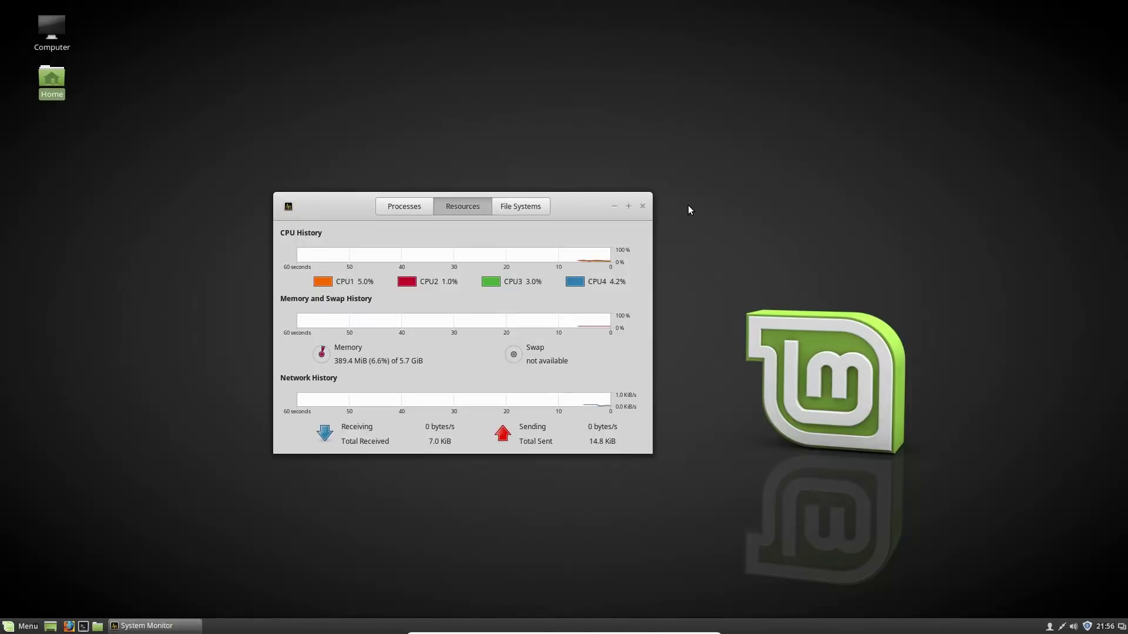
click(643, 206)
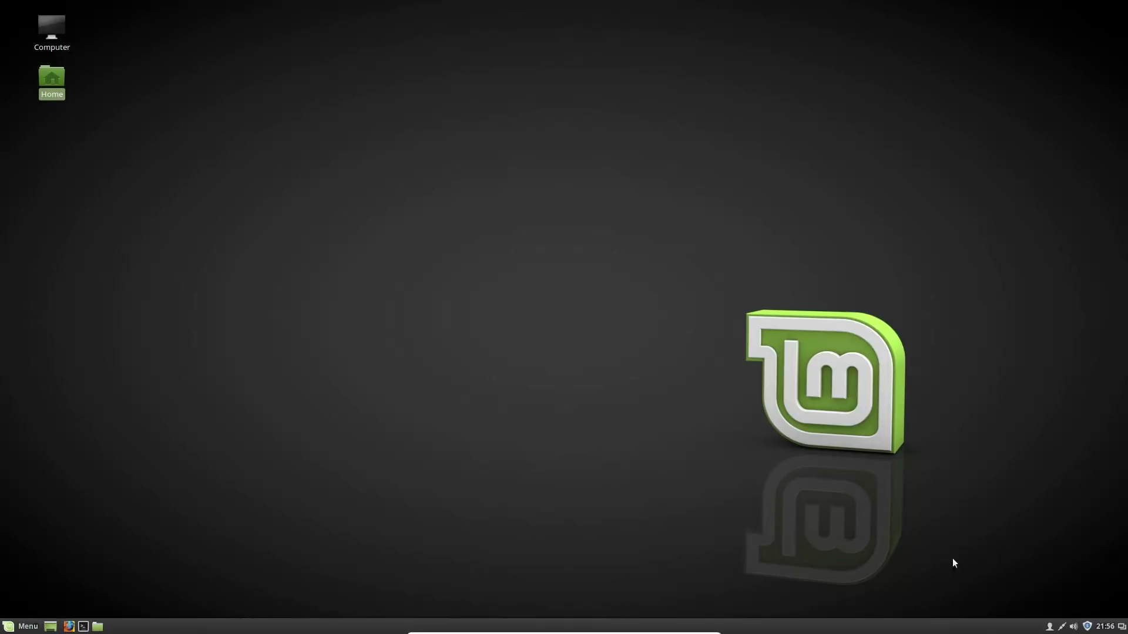
click(1088, 626)
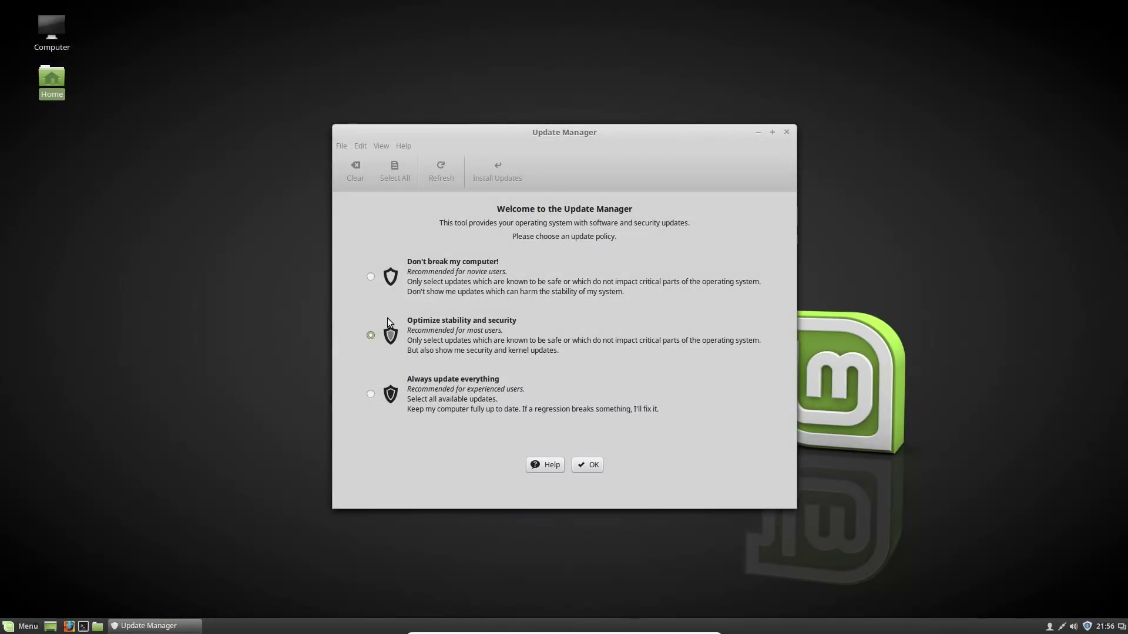
Choose the 'Optimize stability and security' update policy and close the up-to-date Update Manager
click(600, 468)
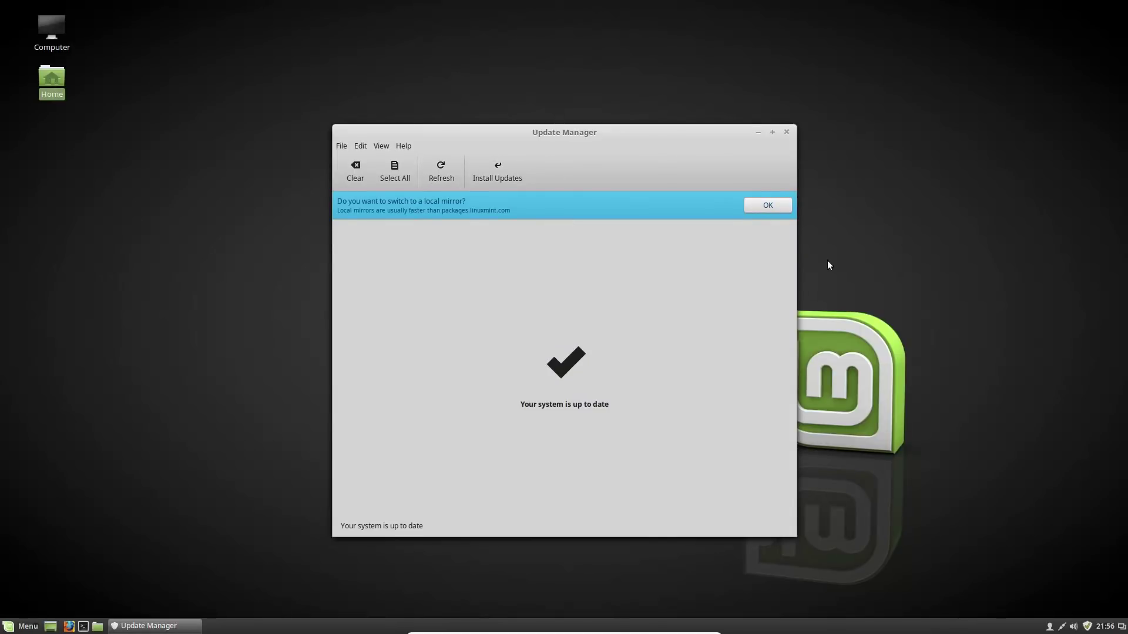
click(786, 132)
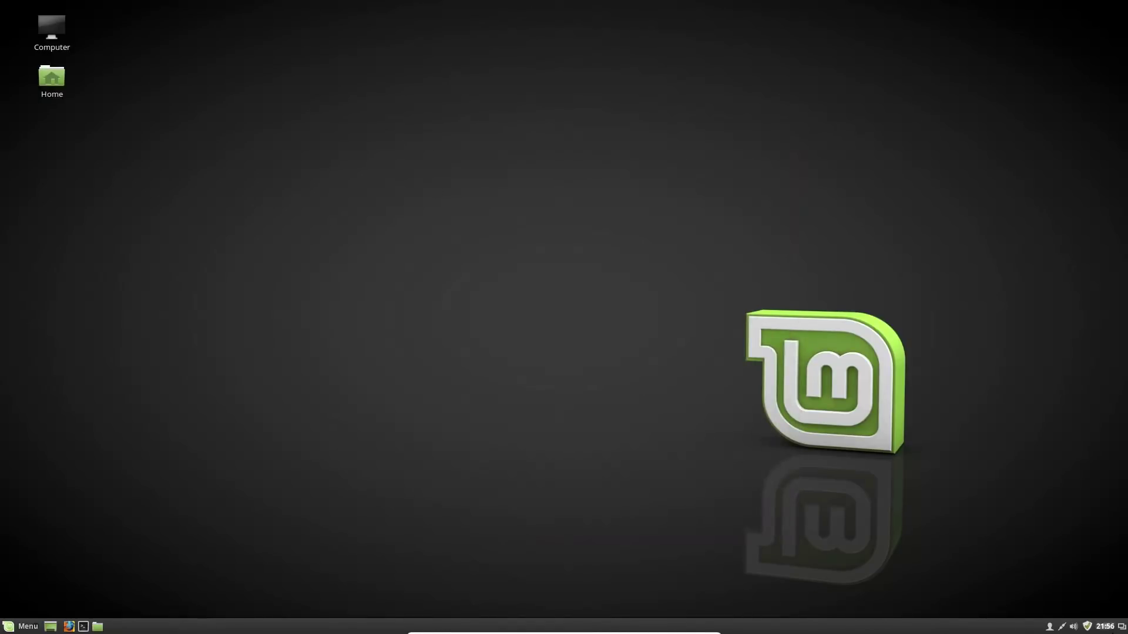
click(27, 626)
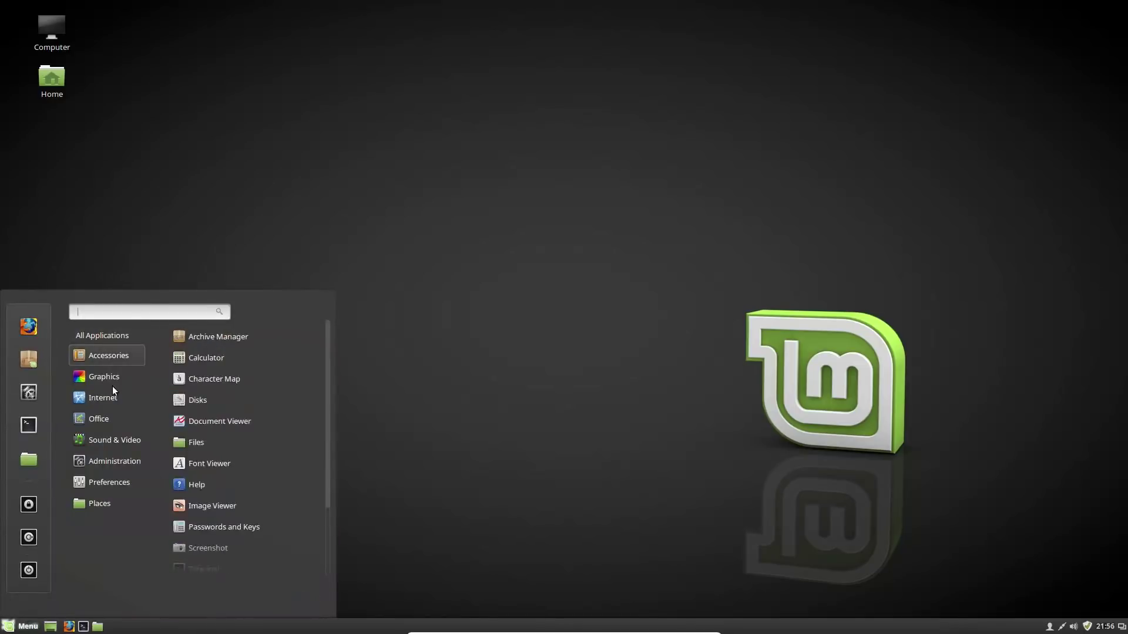
Launch GIMP from the Graphics menu
mouse_move(104, 357)
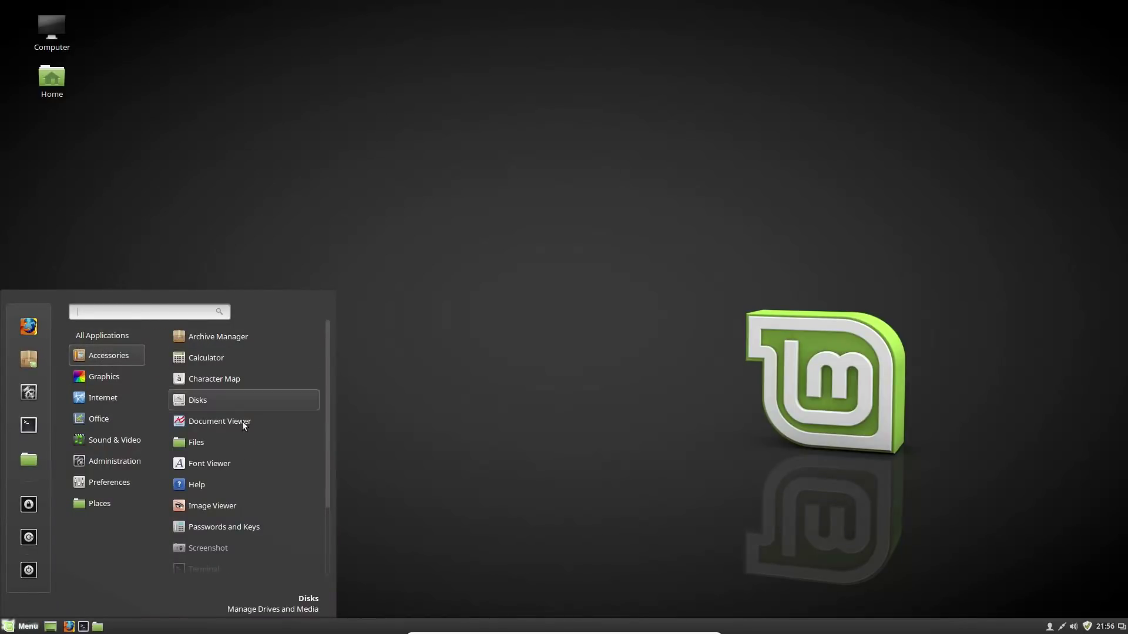
scroll(242, 422, down, 3)
mouse_move(88, 379)
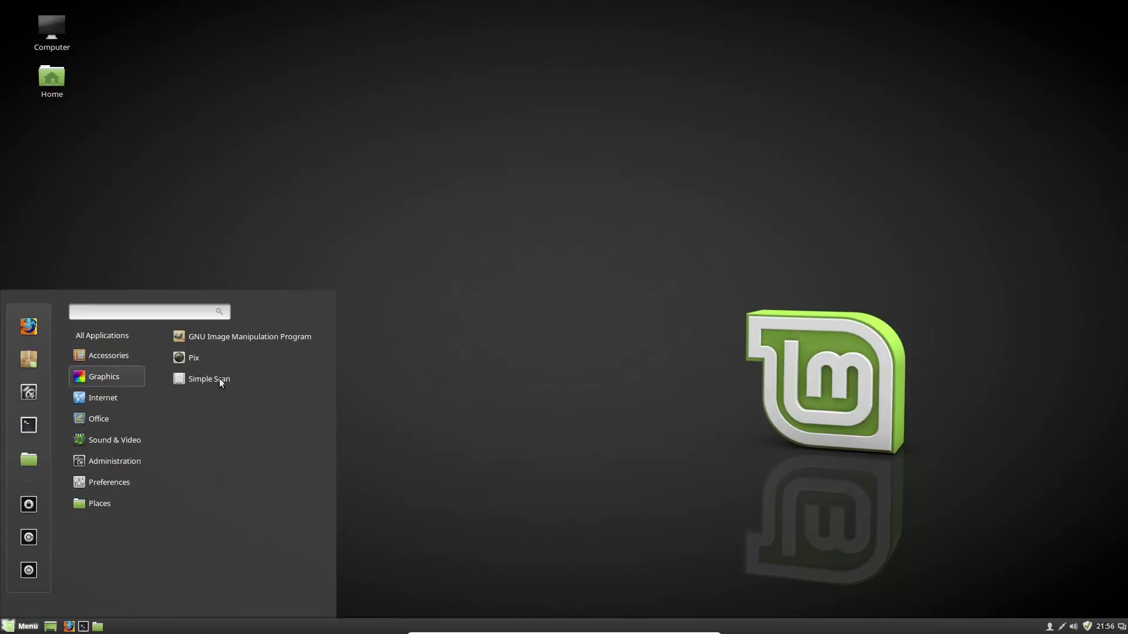
click(254, 335)
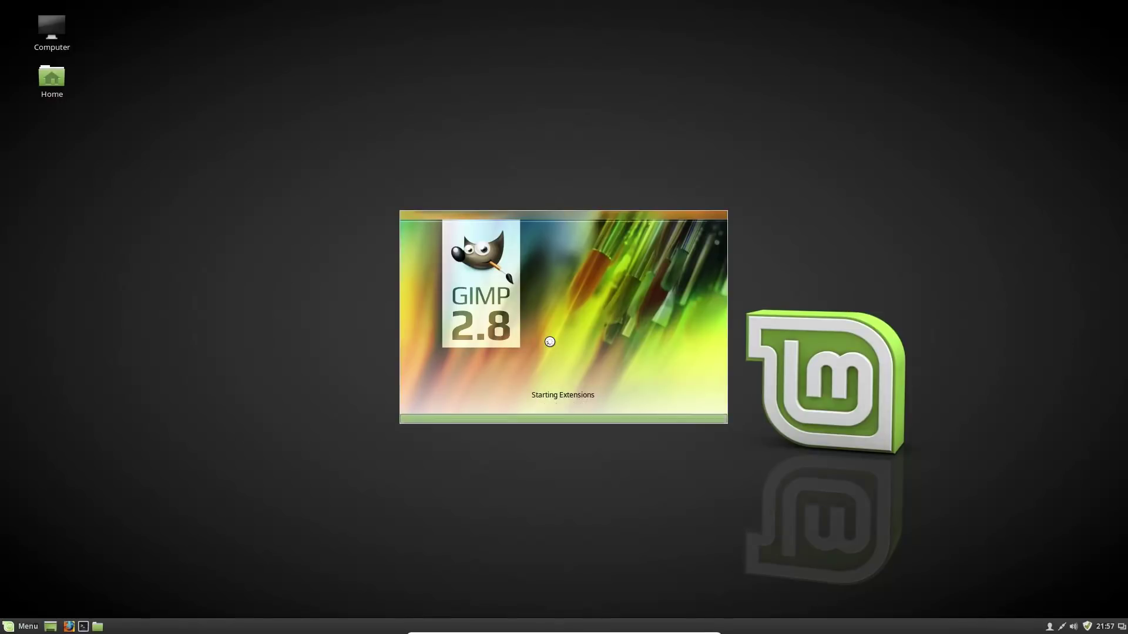
Switch GIMP to Single-Window Mode, then close GIMP
click(482, 240)
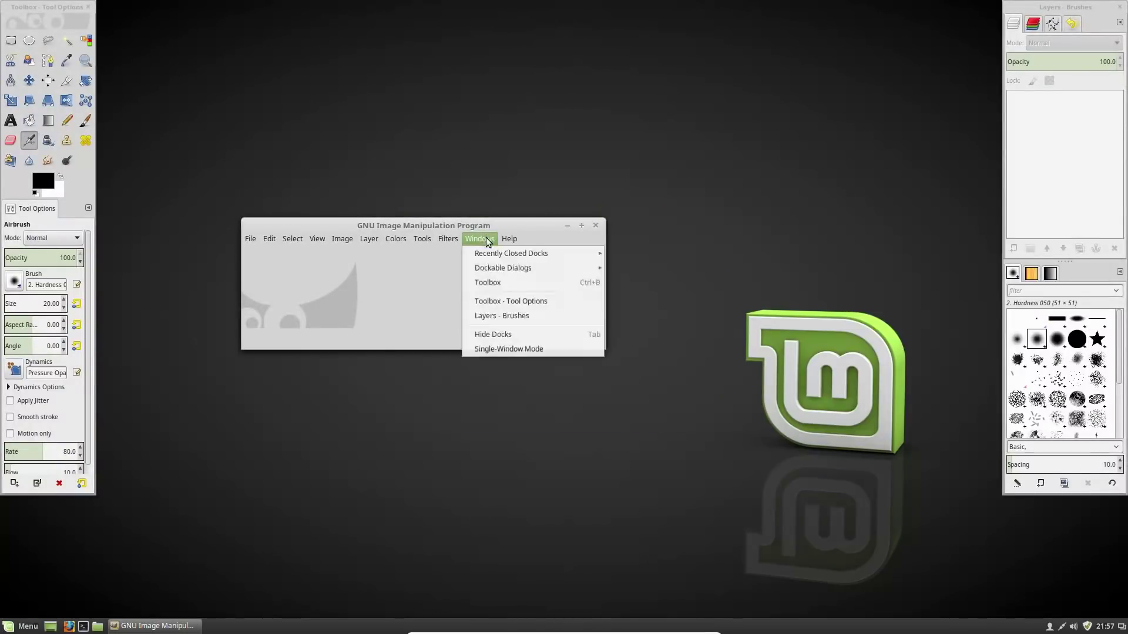
click(497, 350)
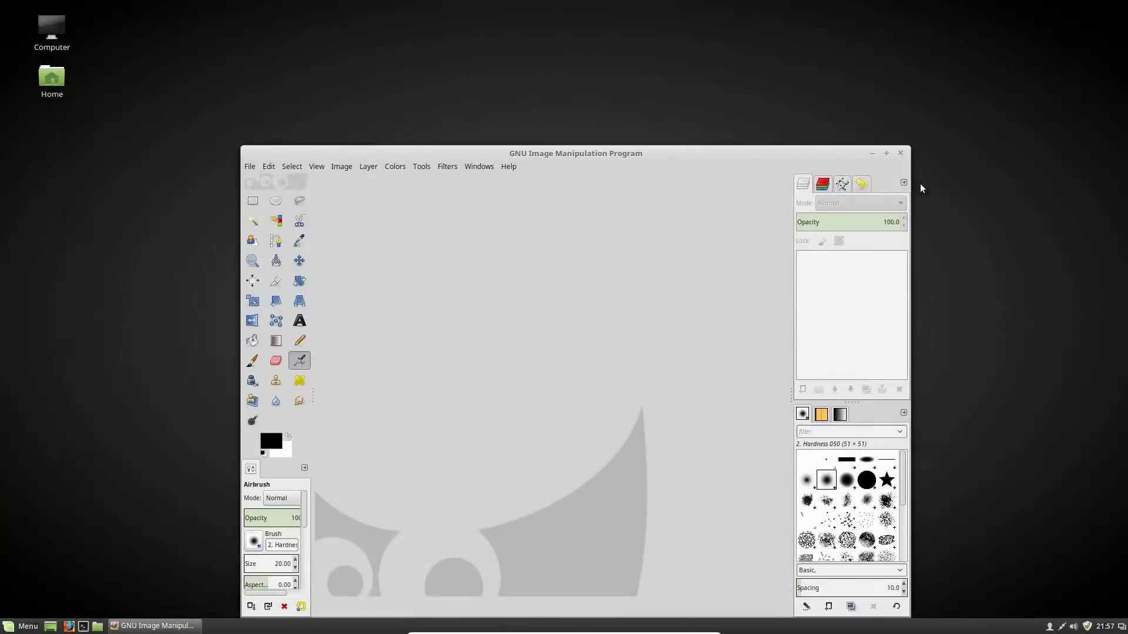
click(901, 156)
click(23, 626)
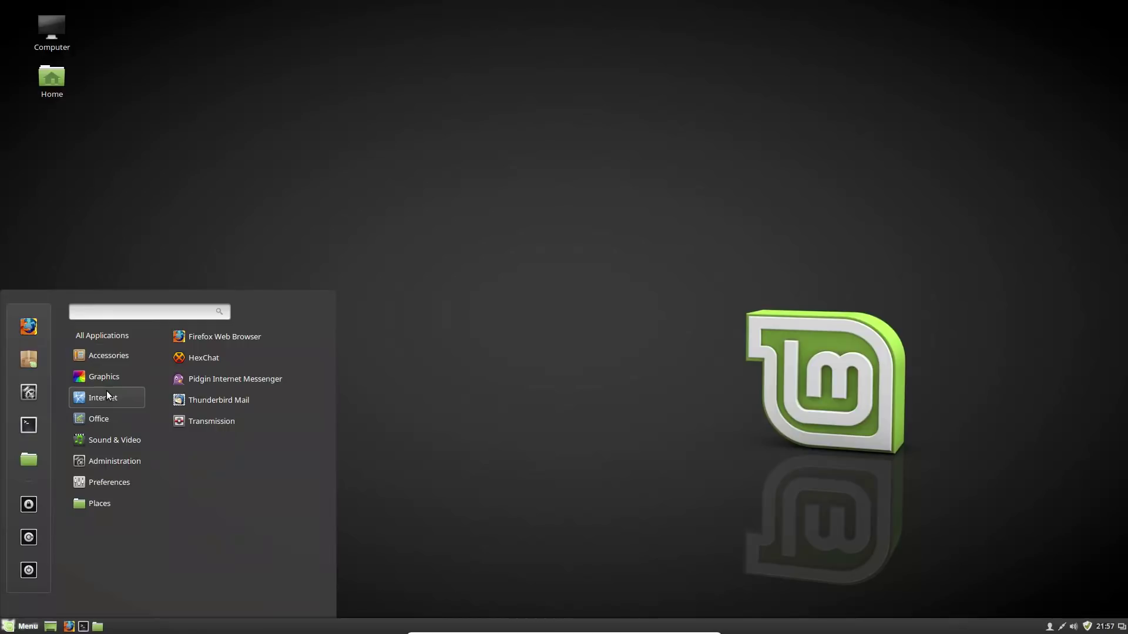
Start LibreOffice Writer with a blank document and confirm About shows version 4.3.3.2
mouse_move(106, 418)
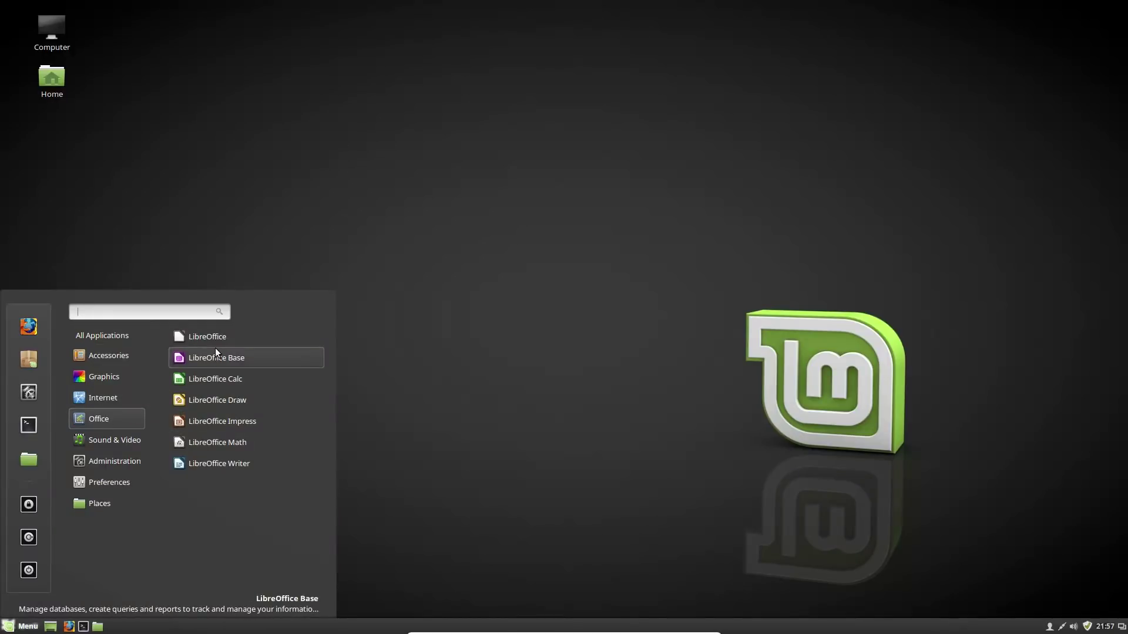
click(205, 468)
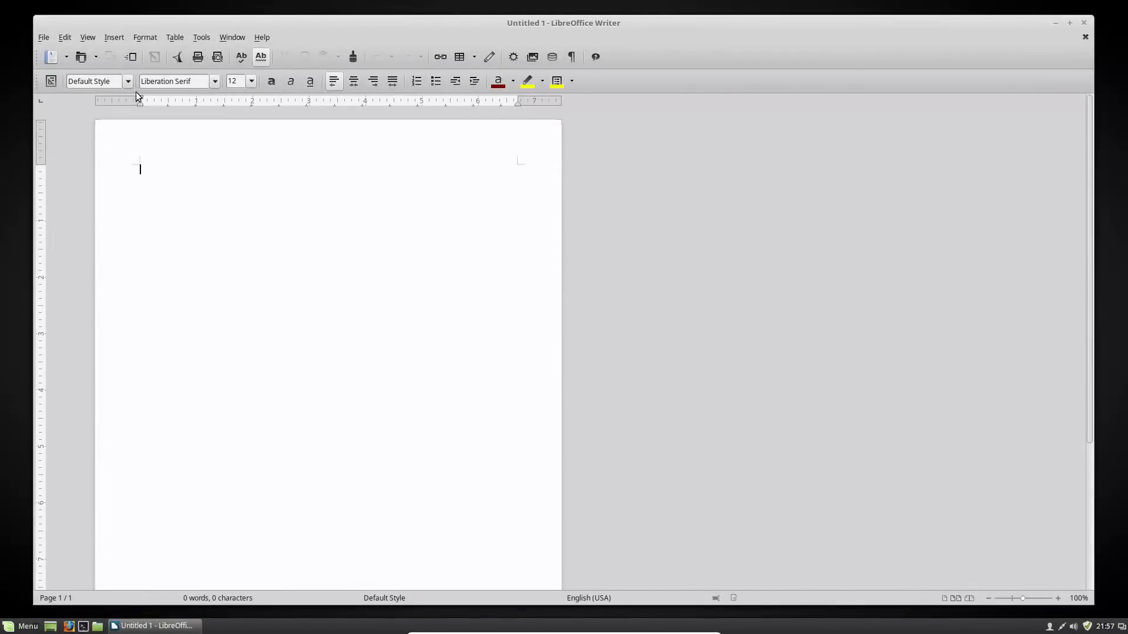
click(260, 39)
click(282, 113)
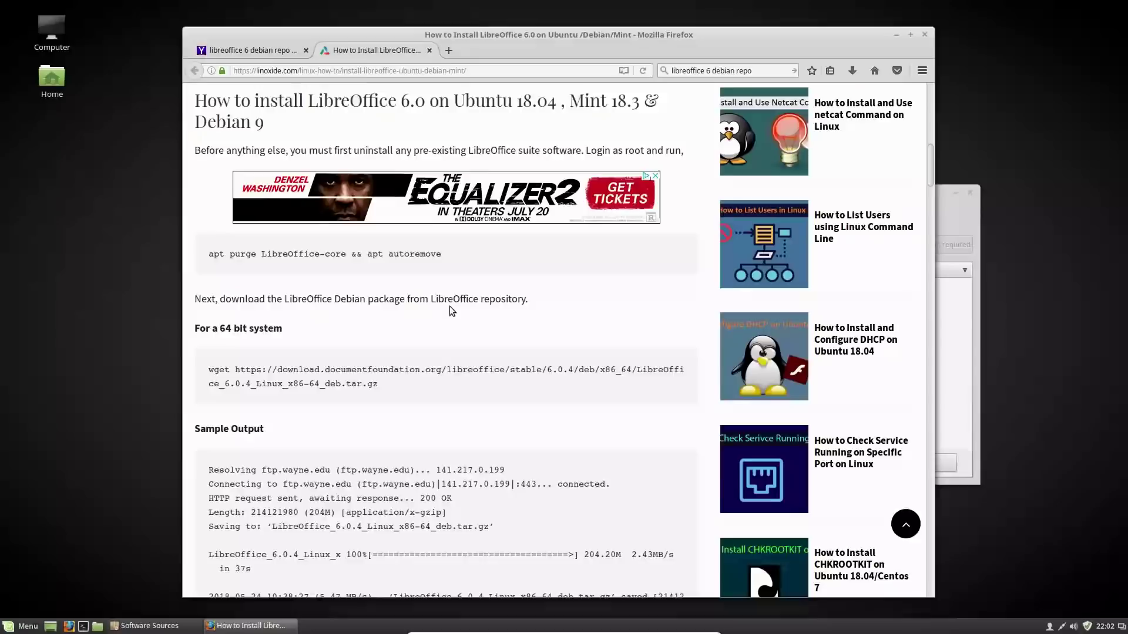
Find the 'apt purge LibreOffice-core && apt autoremove' command in the LinOxide guide and select it
scroll(449, 305, up, 15)
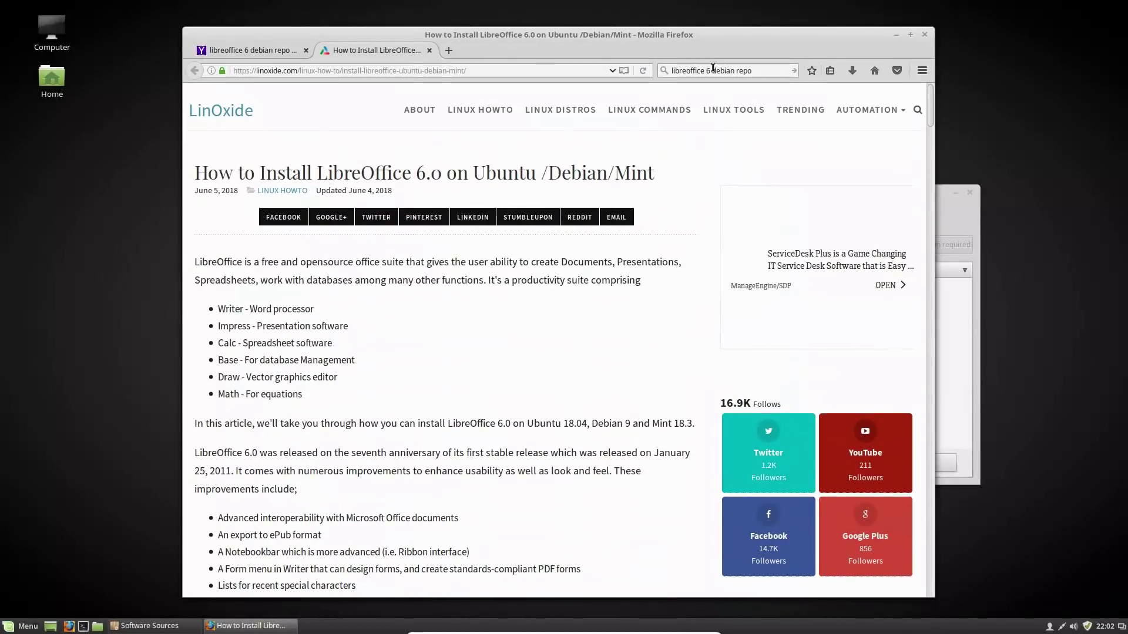
click(241, 51)
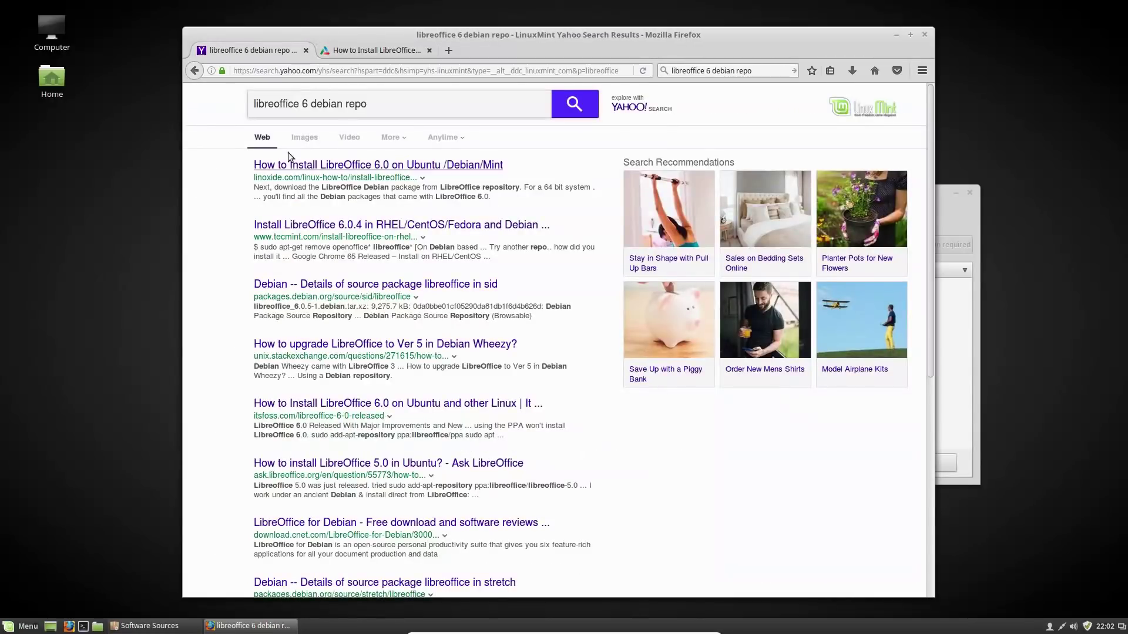
click(397, 51)
scroll(441, 263, down, 10)
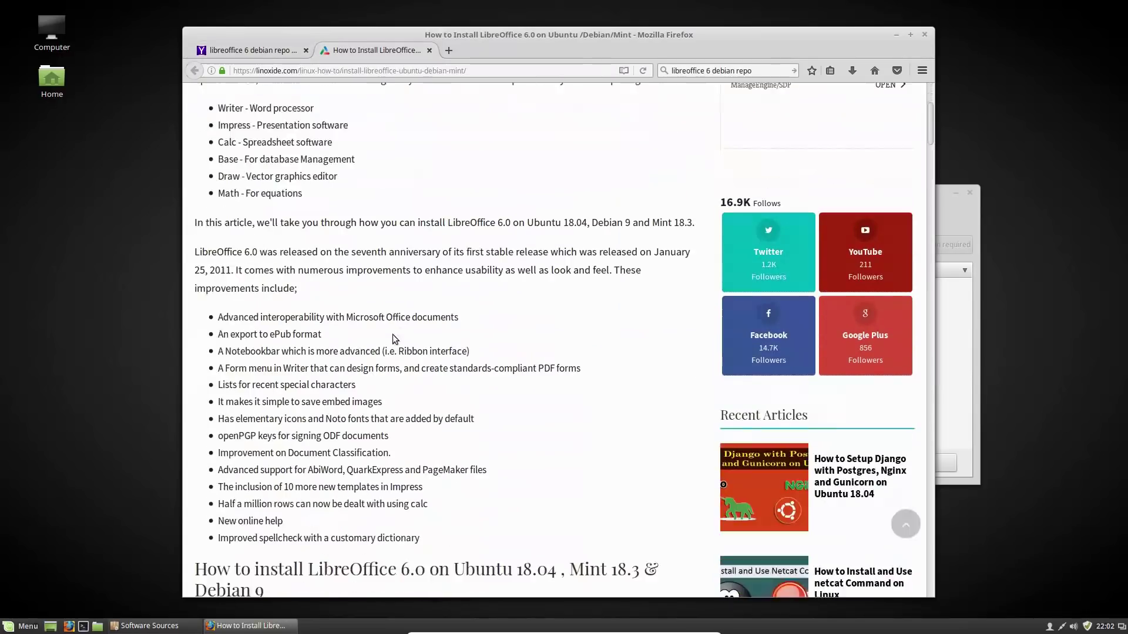
drag(441, 355, 213, 358)
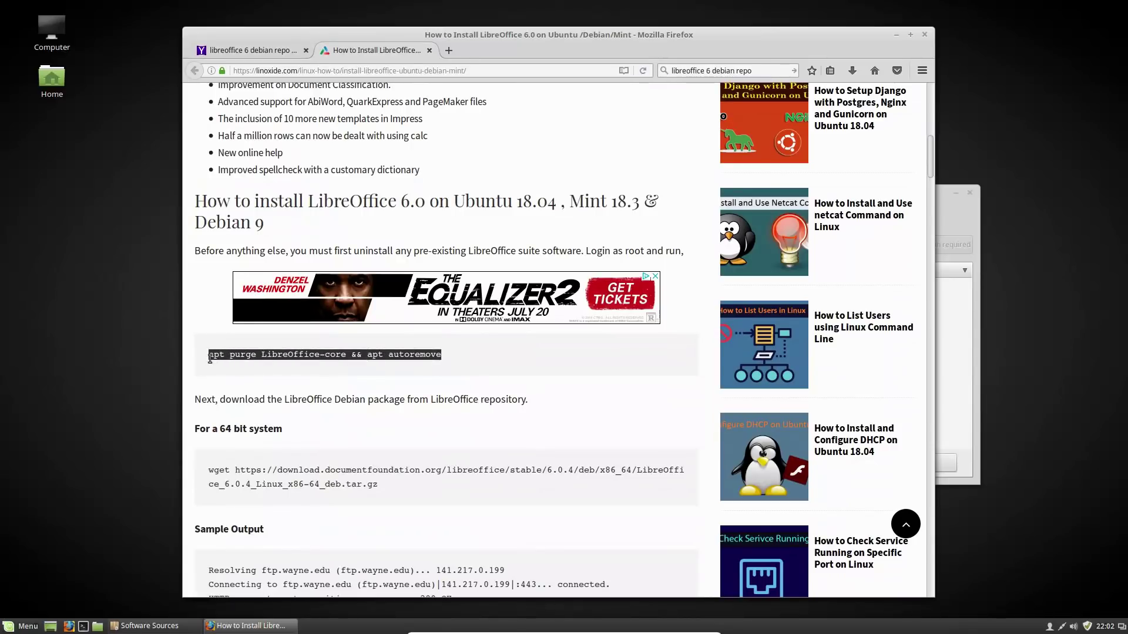
scroll(343, 288, down, 1)
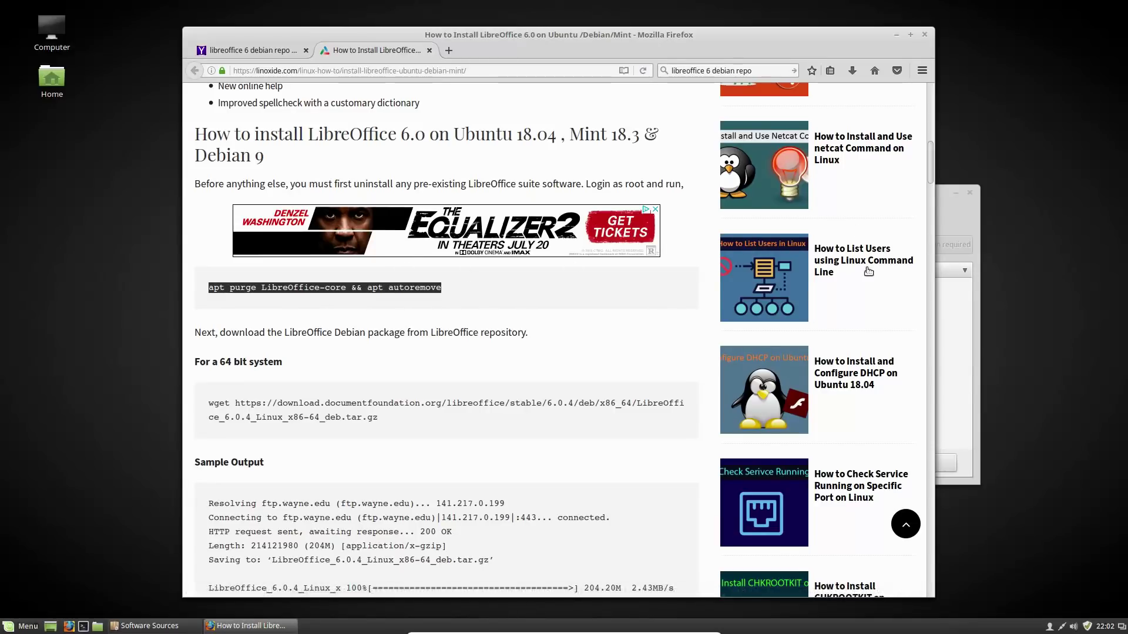
Run 'sudo apt purge LibreOffice-core && apt autoremove' in a new terminal, entering the account password
key(ctrl+alt+t)
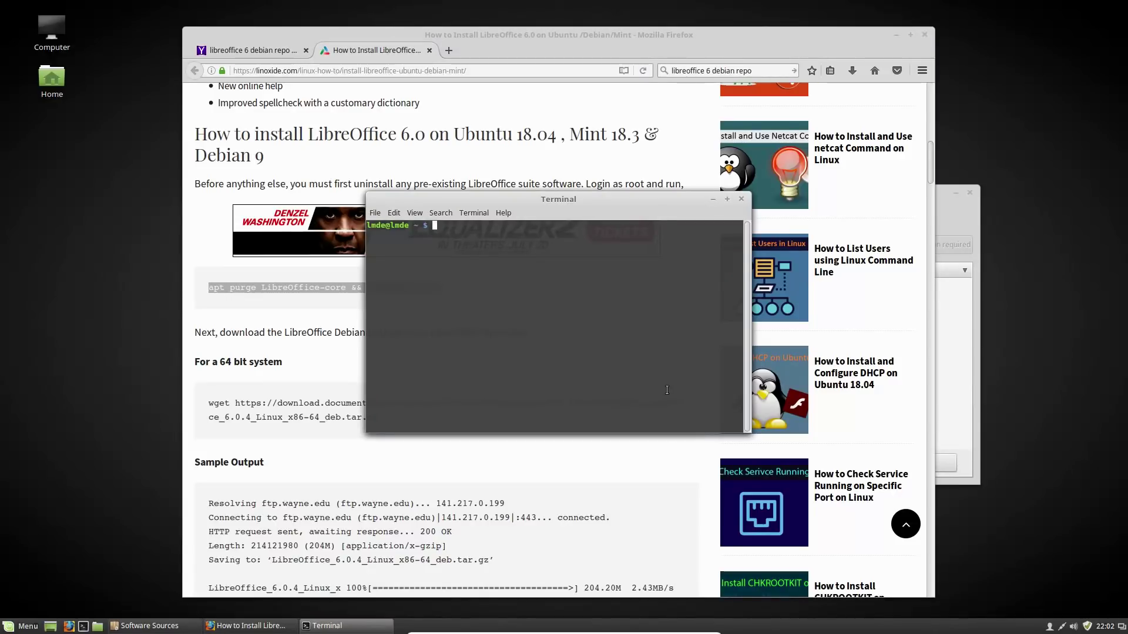
text(apt purge LibreOffice-core && apt autoremove)
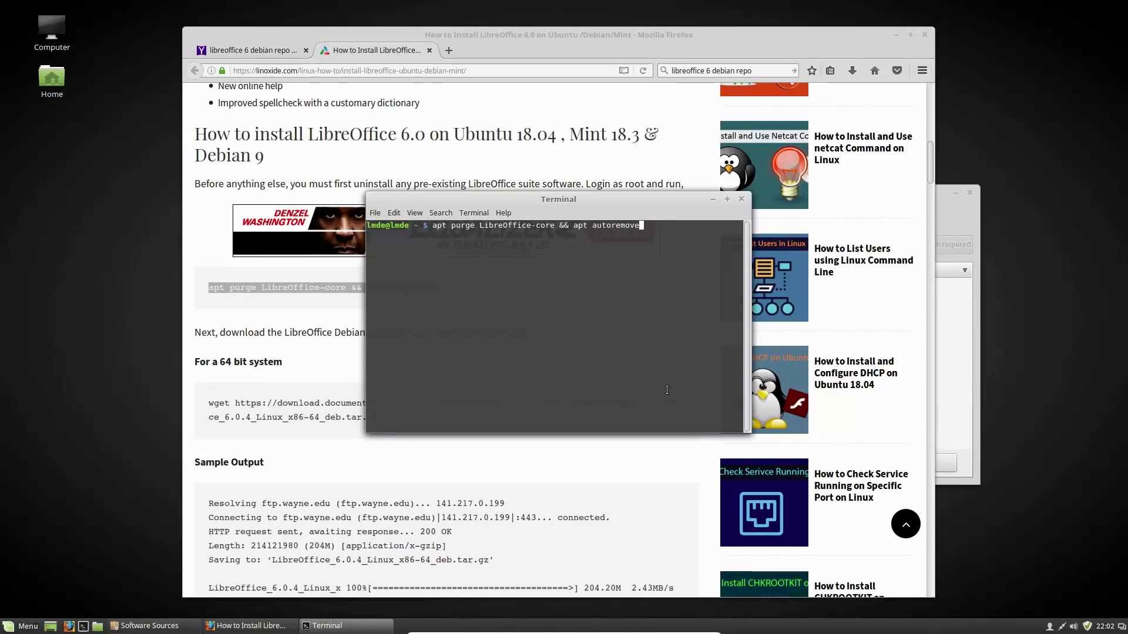
key(Left)
key(Left)
key(Left)
key(Left)
key(Left)
key(Left)
key(Left)
key(Left)
key(Left)
key(Left)
key(Left)
key(Left)
key(Left)
key(Left)
key(Left)
key(Left)
key(Left)
key(Left)
key(Left)
key(Left)
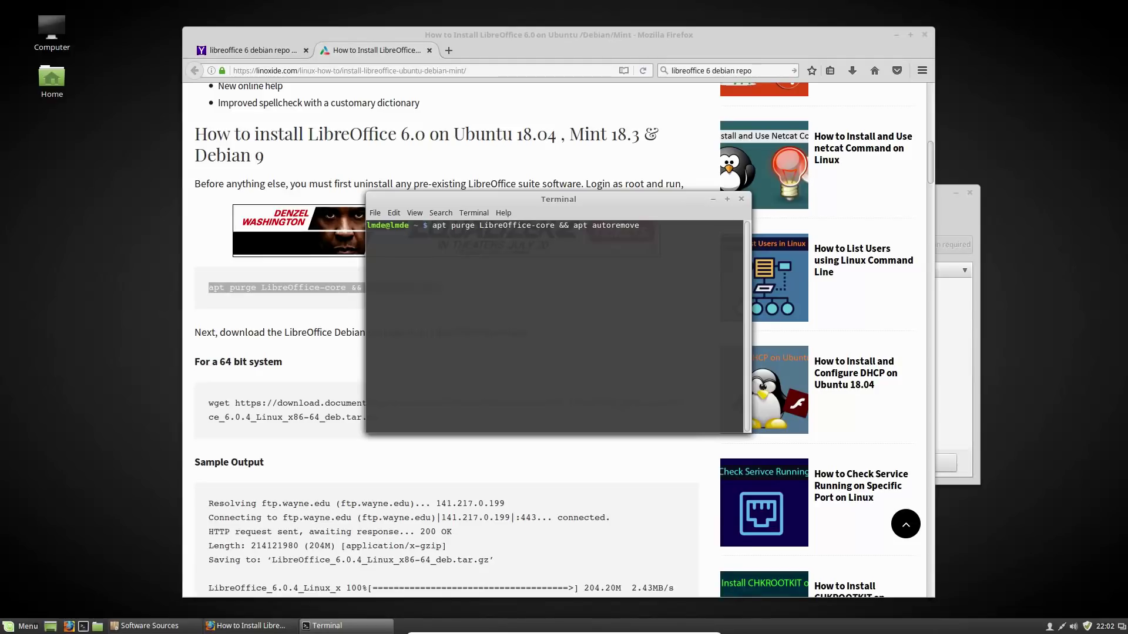
text(sudo)
key(Return)
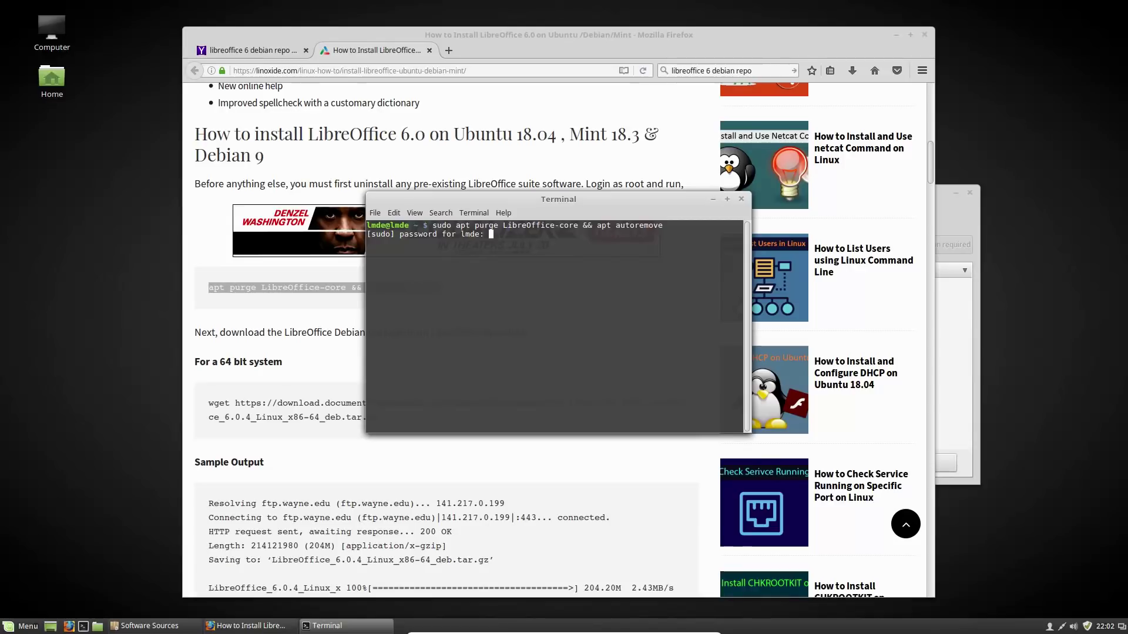
key(Return)
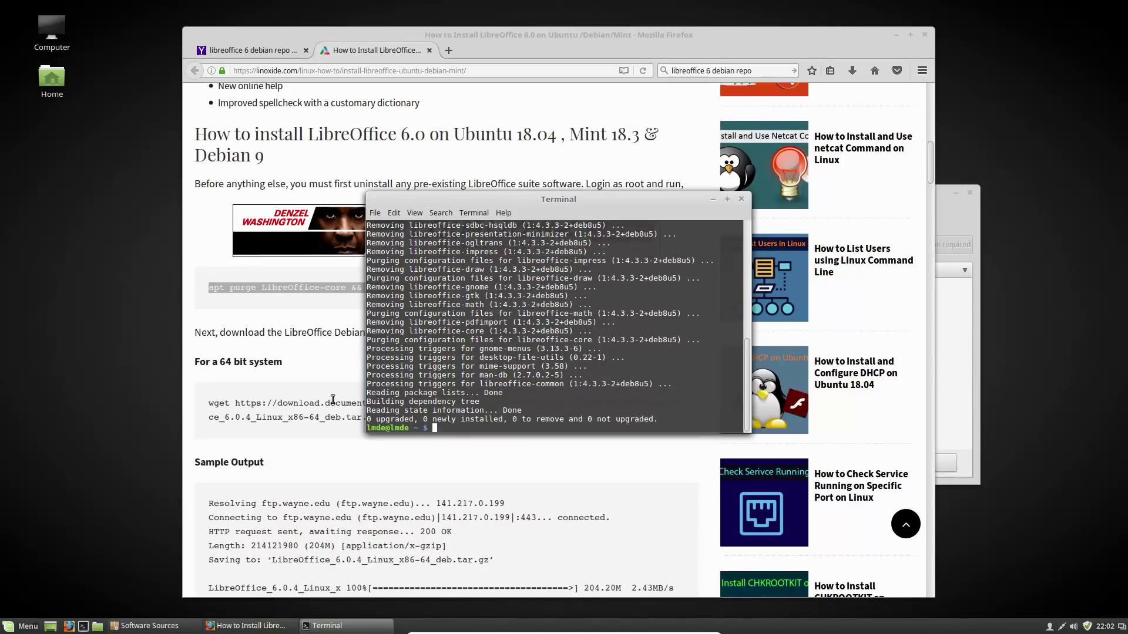
Select the wget download command for the 64-bit LibreOffice 6.0.4 package on the tutorial page
click(24, 627)
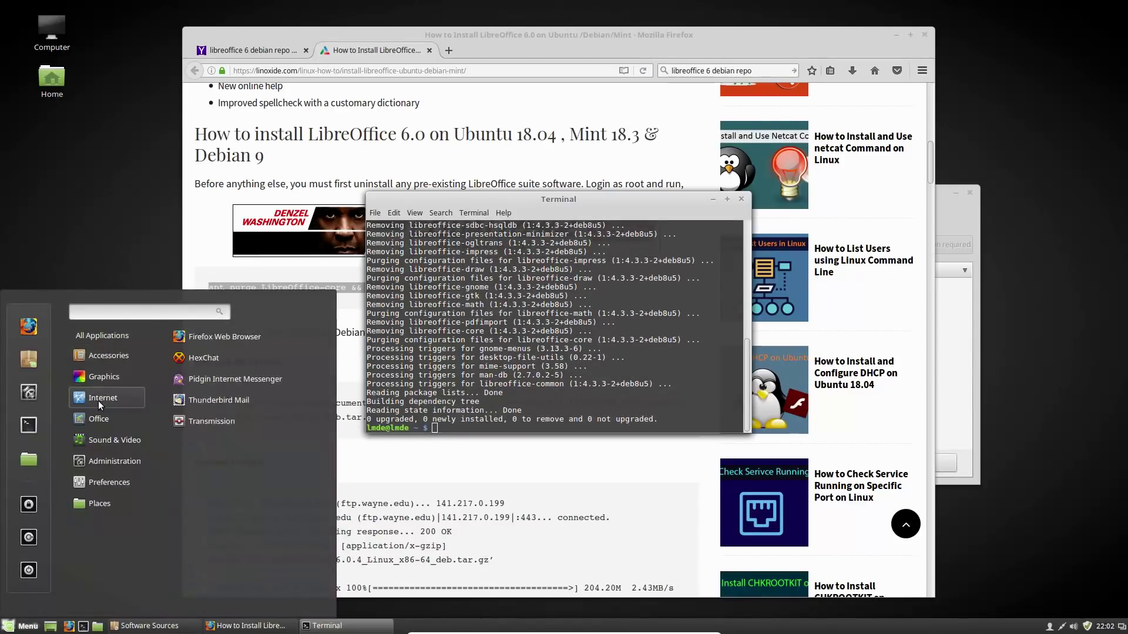
mouse_move(97, 421)
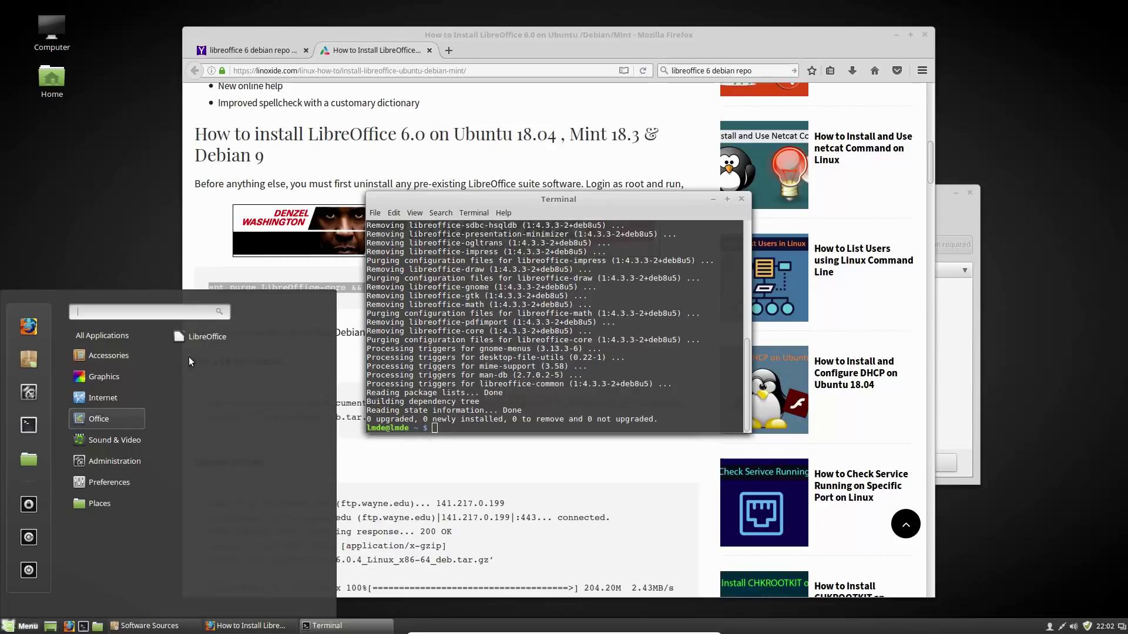
click(551, 428)
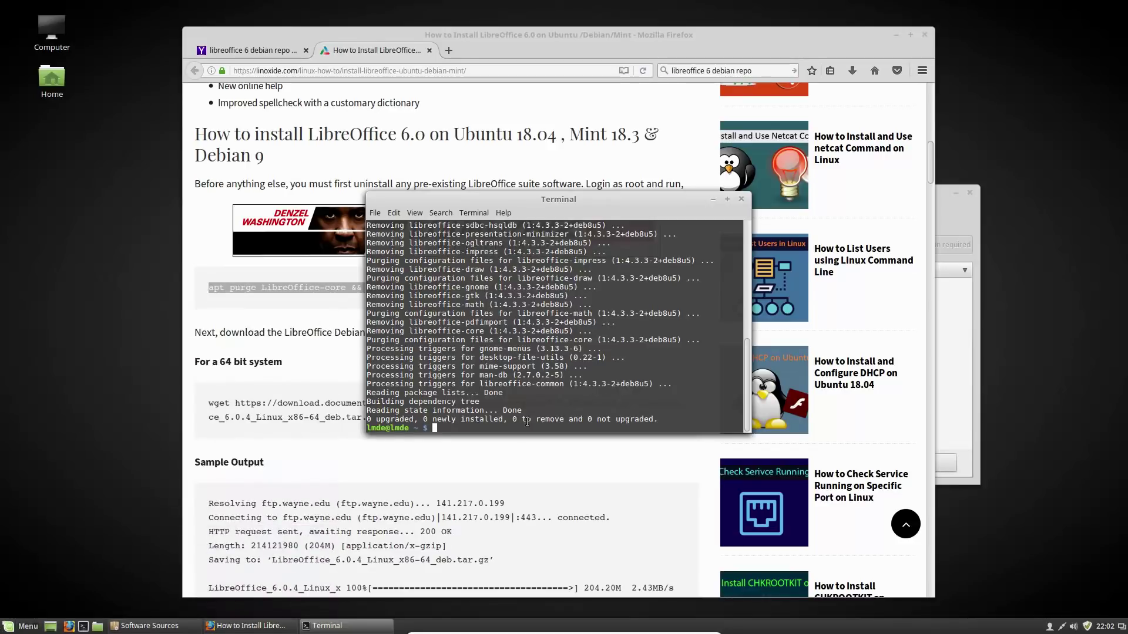
click(301, 445)
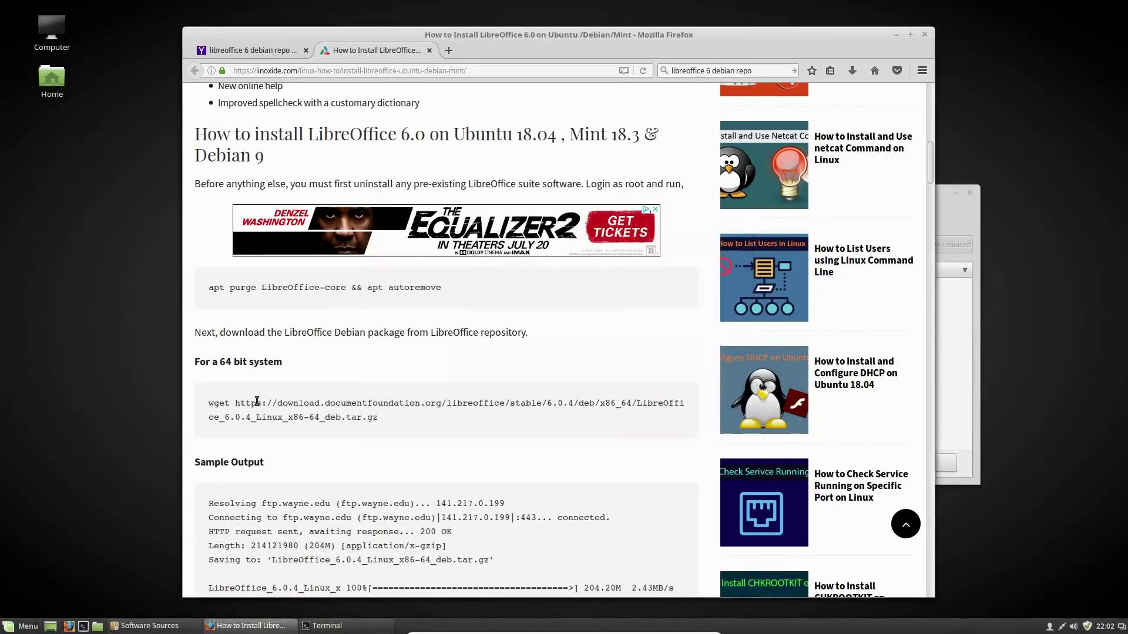
drag(217, 403, 379, 422)
key(ctrl+c)
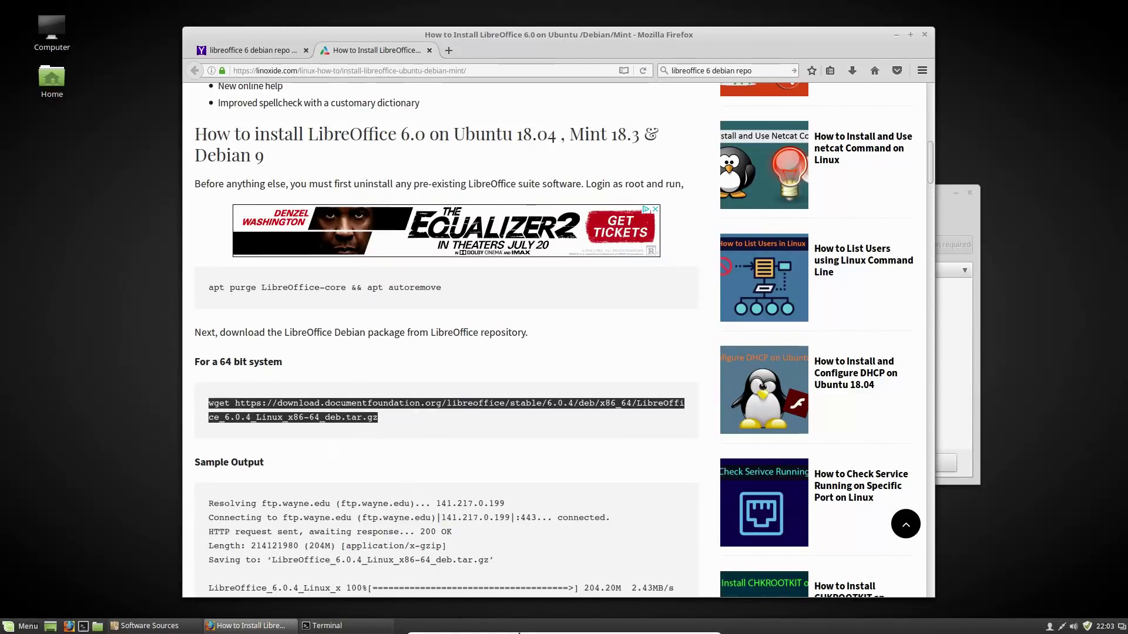
Run the wget command in Terminal, then list home to confirm LibreOffice_6.0.4_Linux_x86-64_deb.tar.gz arrived
key(alt+Tab)
key(ctrl+shift+v)
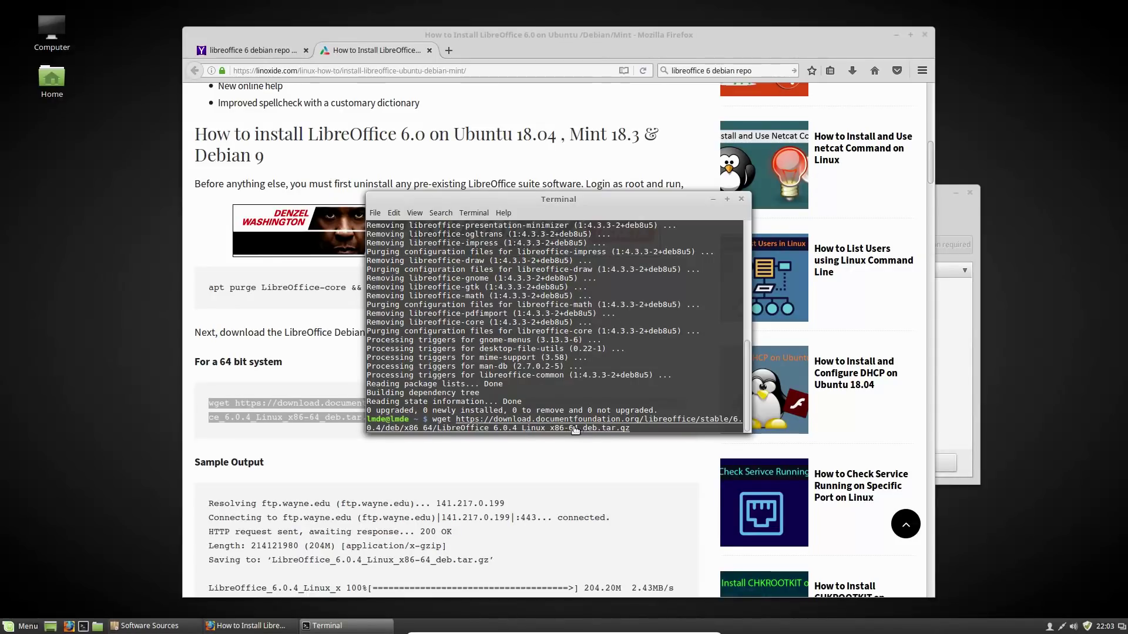
key(Return)
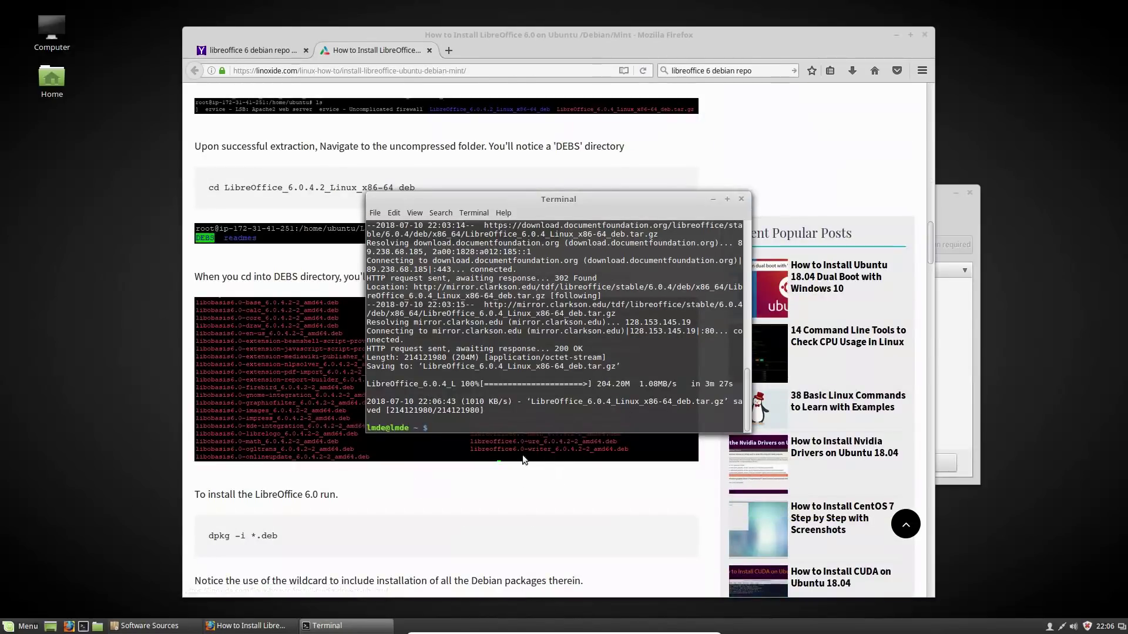
text(ls)
key(Return)
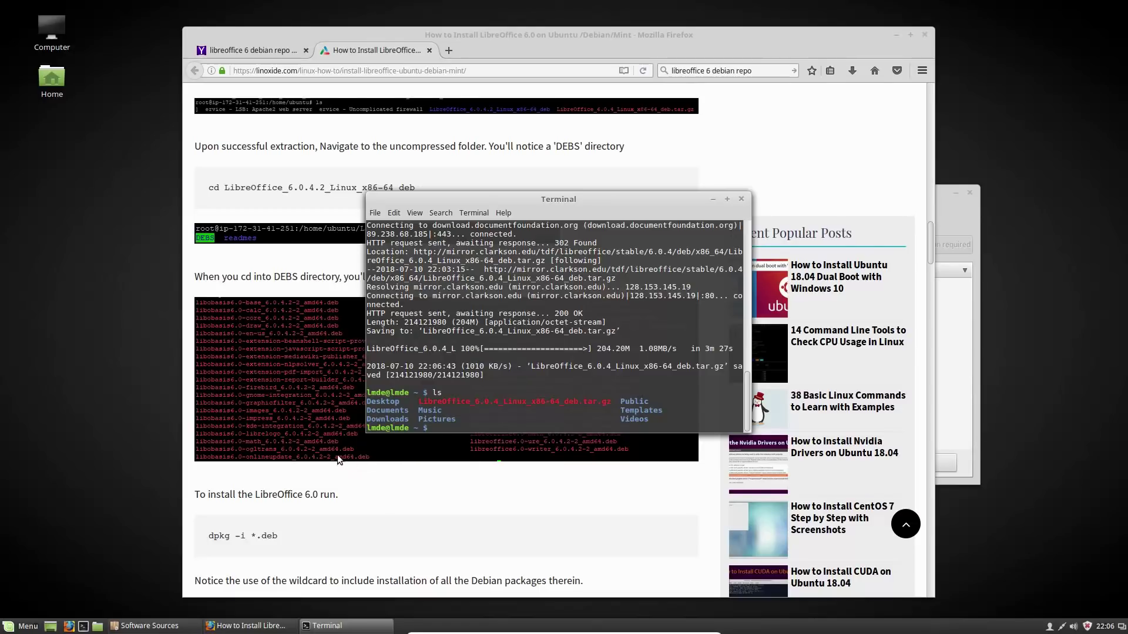
Select the full tar -xvf extraction command, including .gz, on the tutorial page
scroll(339, 453, up, 10)
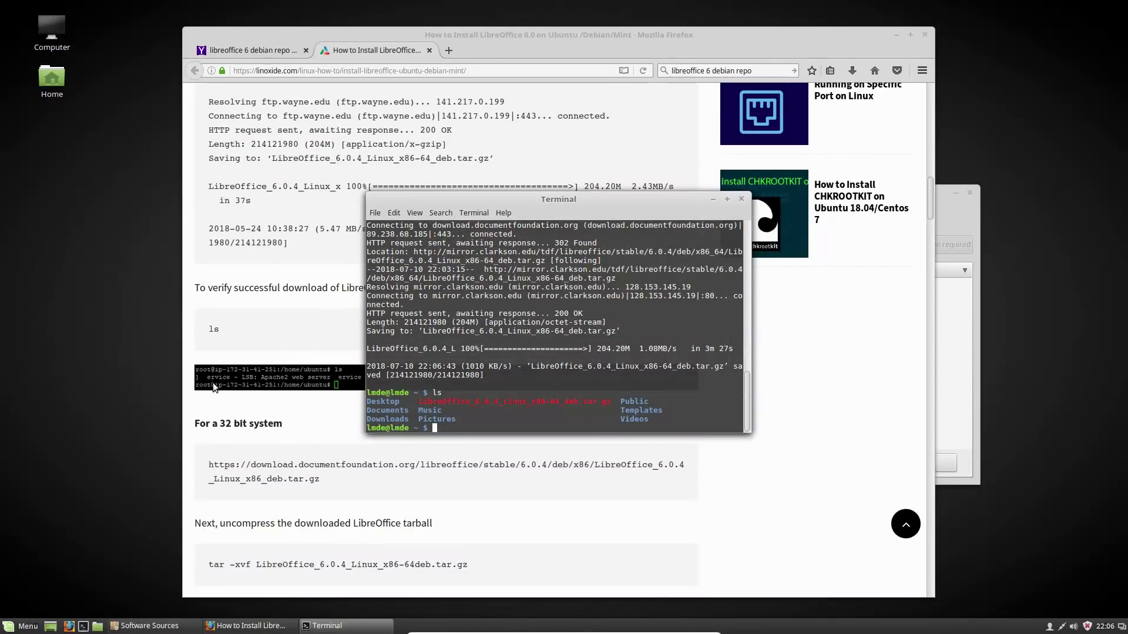
scroll(352, 488, down, 1)
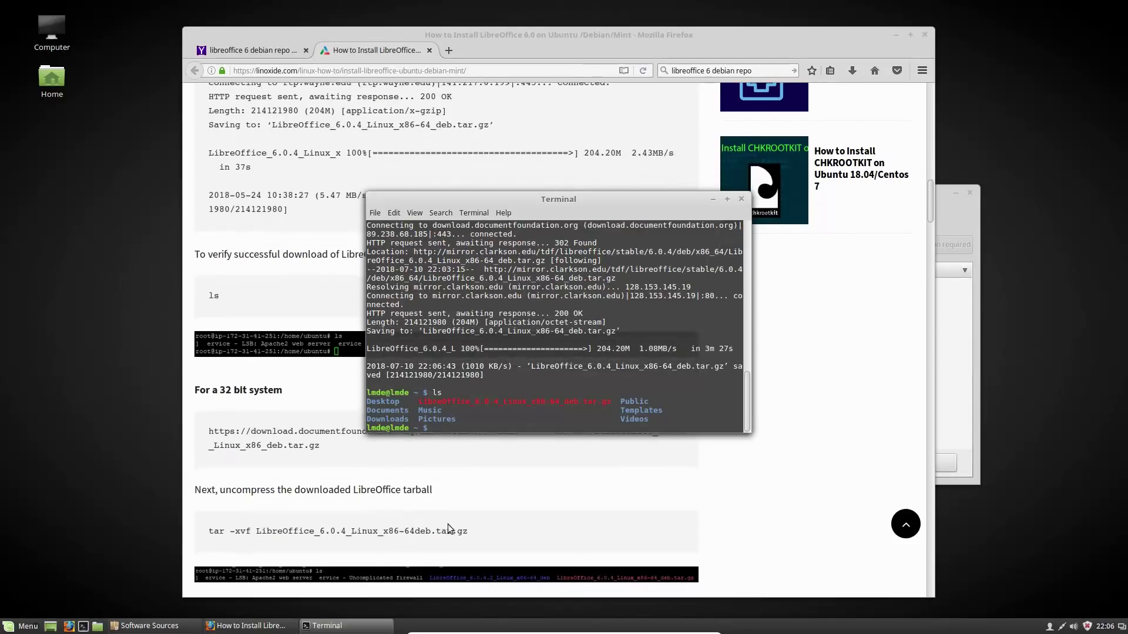
drag(457, 533, 210, 536)
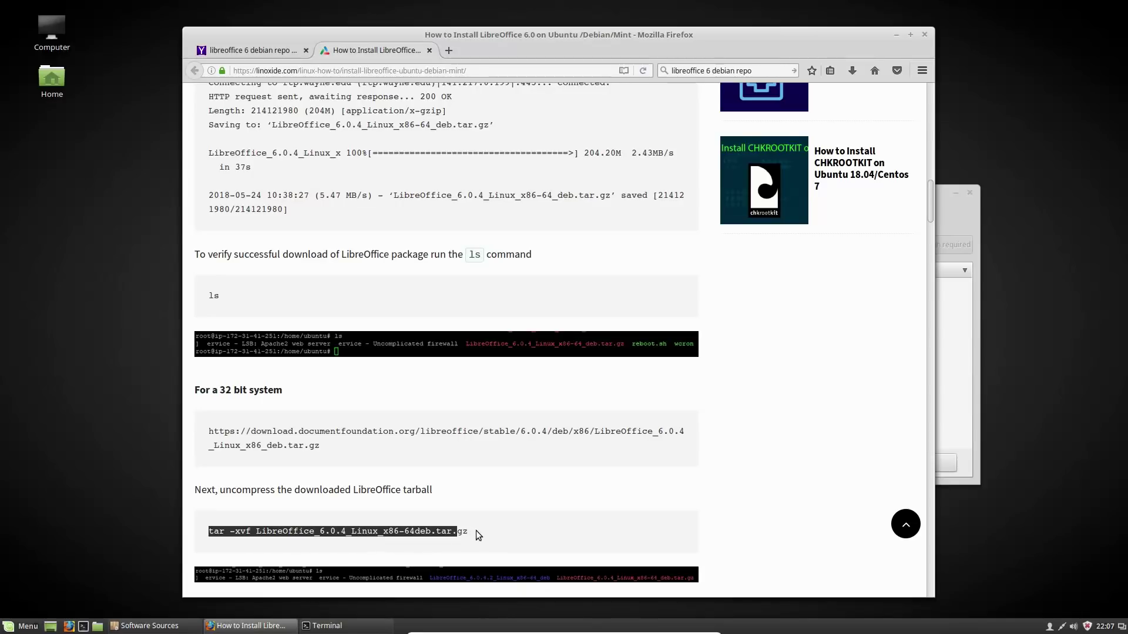
drag(476, 530, 196, 527)
Run the tar -xvf command with the underscore added before deb, then list the extracted folder
click(326, 625)
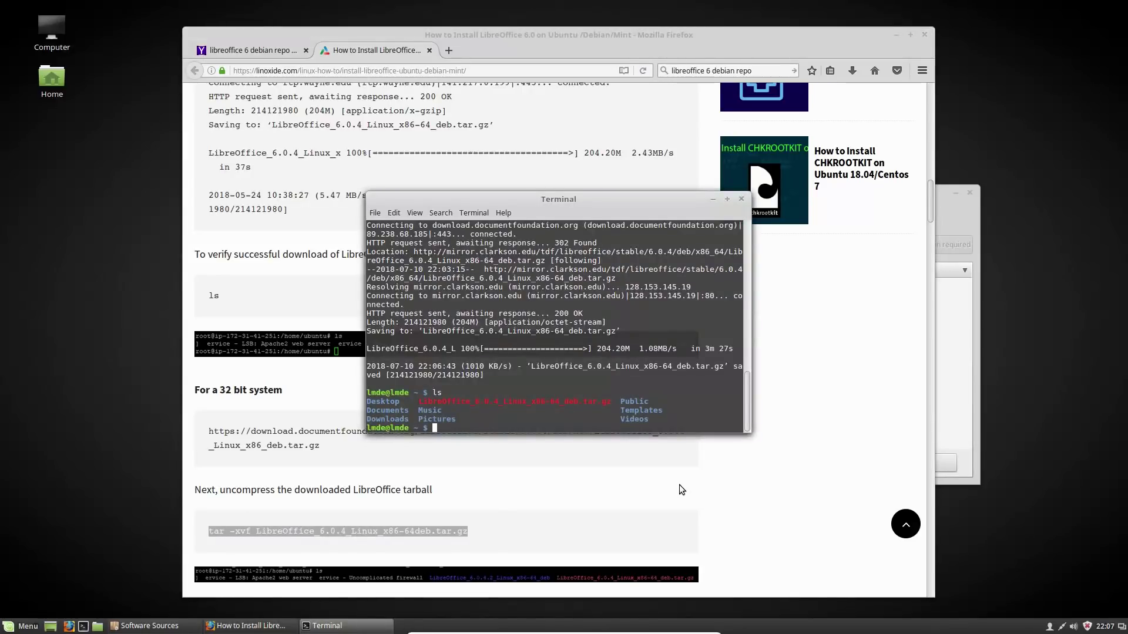
text(tar -xvf LibreOffice_6.0.4_Linux_x86-64deb.tar.gz)
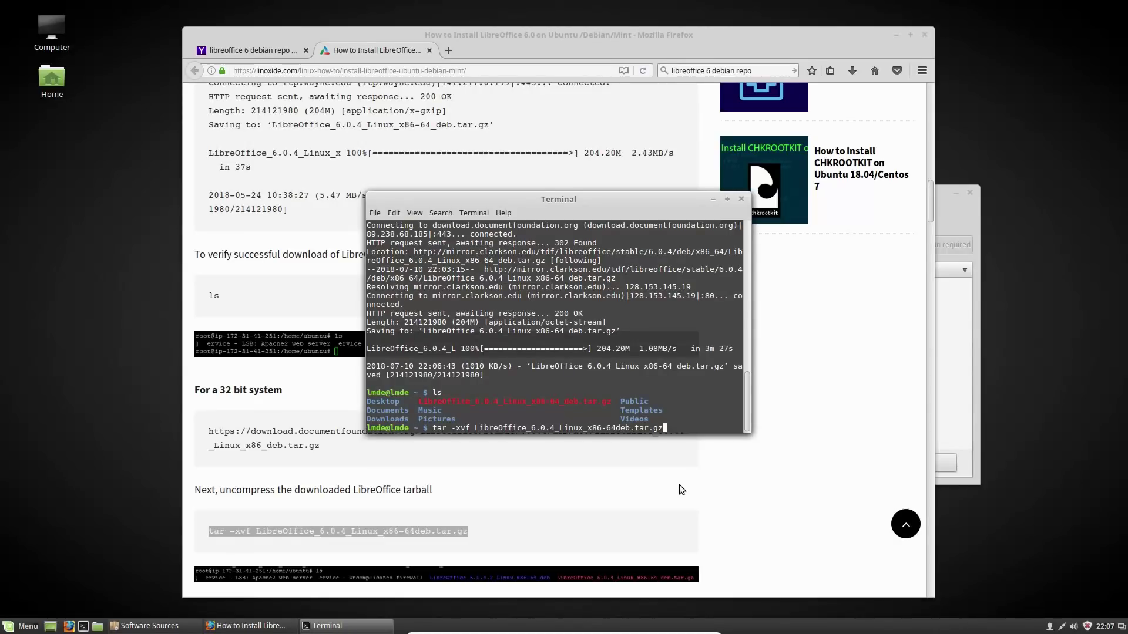
key(Left)
key(Left)
key(Left)
key(Left)
key(Left)
key(Left)
key(Left)
key(Left)
key(Left)
key(Left)
key(Left)
key(Left)
key(Left)
key(Left)
key(Left)
key(Left)
key(Left)
key(Right)
key(Right)
key(Right)
key(Right)
key(Right)
key(Right)
text(_)
key(Right)
key(Right)
key(Right)
key(Right)
key(Right)
key(Return)
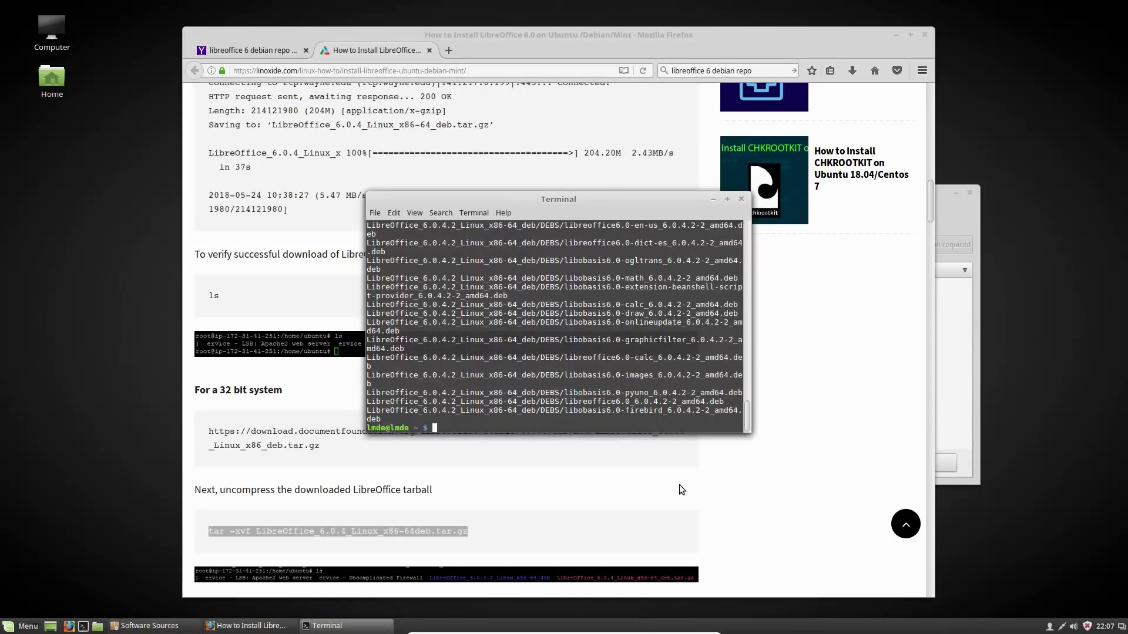
text(ls)
key(Return)
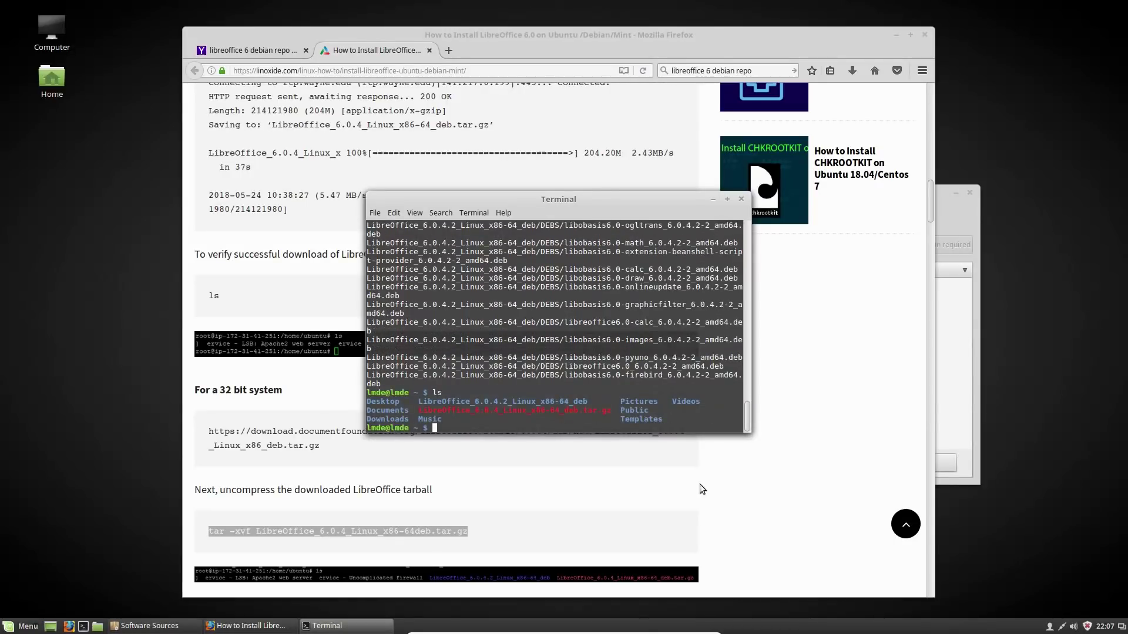
Change into LibreOffice_6.0.4.2_Linux_x86-64_deb and list its contents
scroll(499, 461, down, 3)
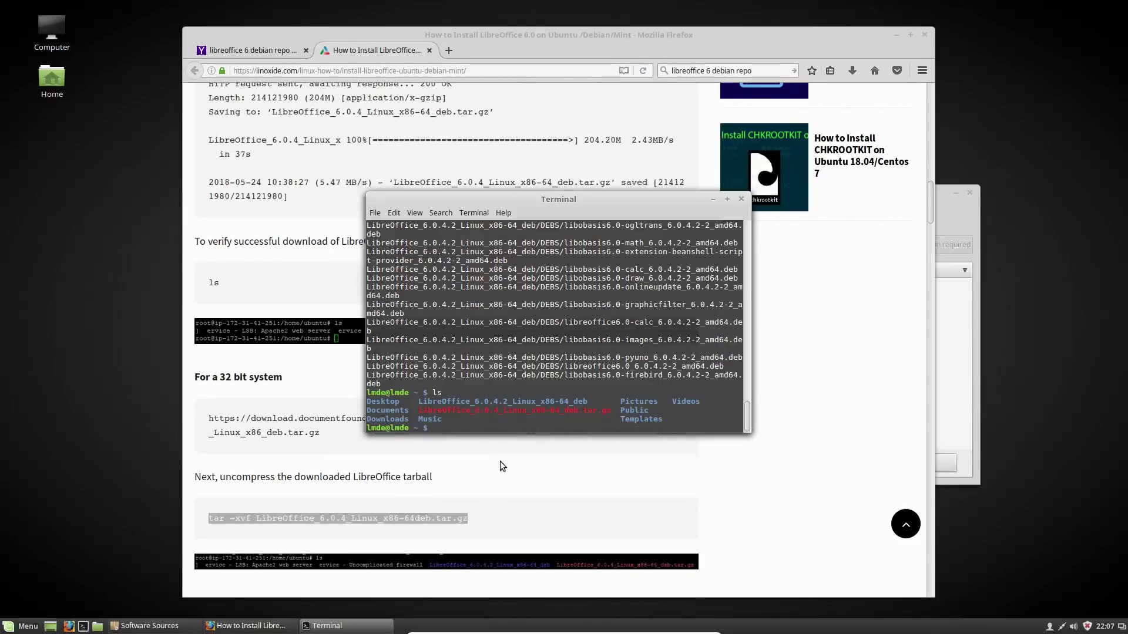
scroll(543, 528, down, 2)
scroll(487, 523, up, 2)
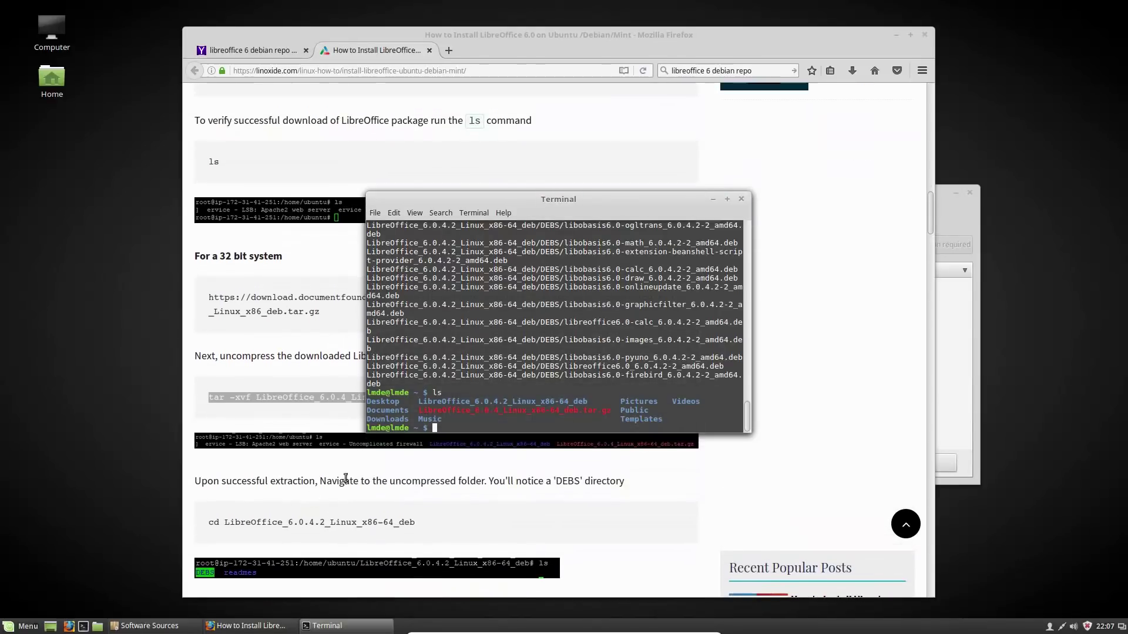
text(cd Li)
key(Tab)
key(Return)
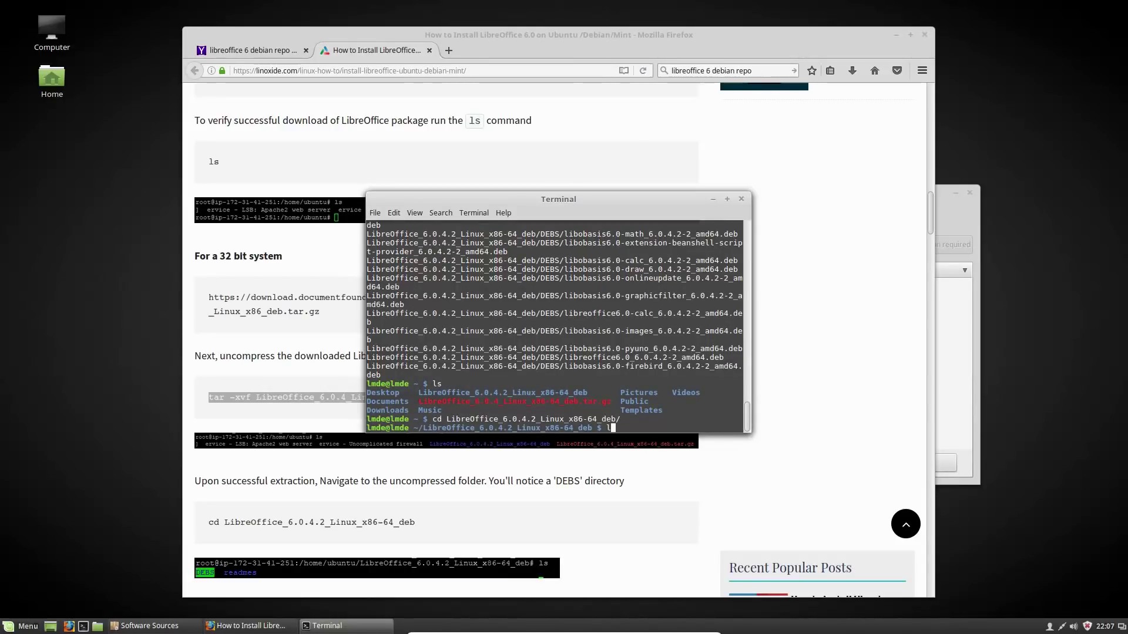
text(ls)
key(Return)
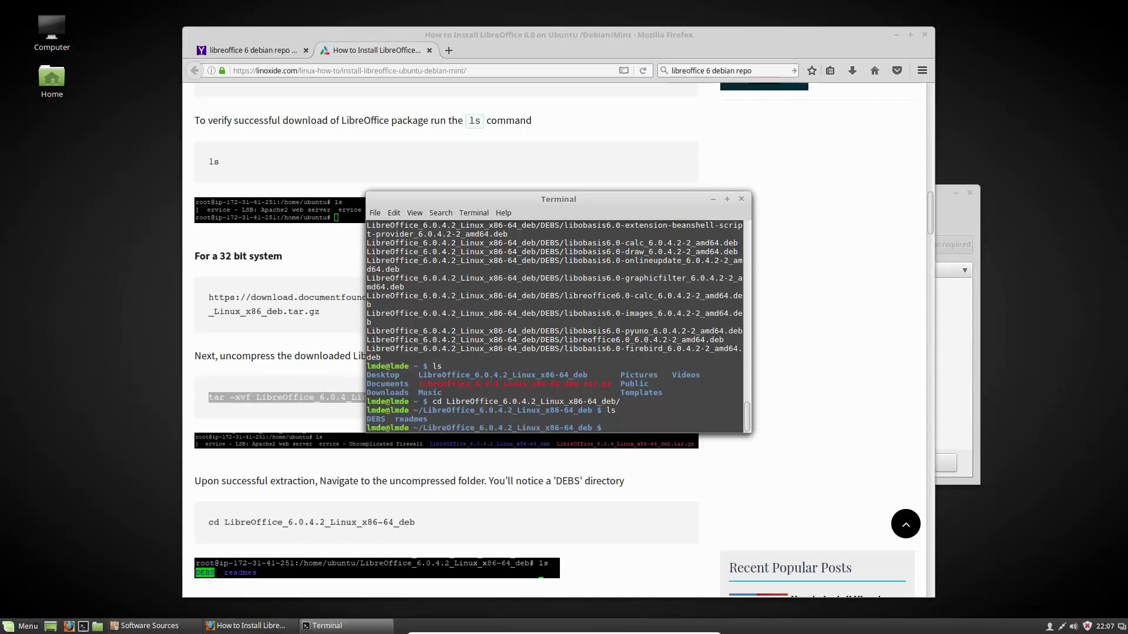
Change into the DEBS folder and list its libobasis6.0 and libreoffice6.0 .deb packages
scroll(491, 473, down, 6)
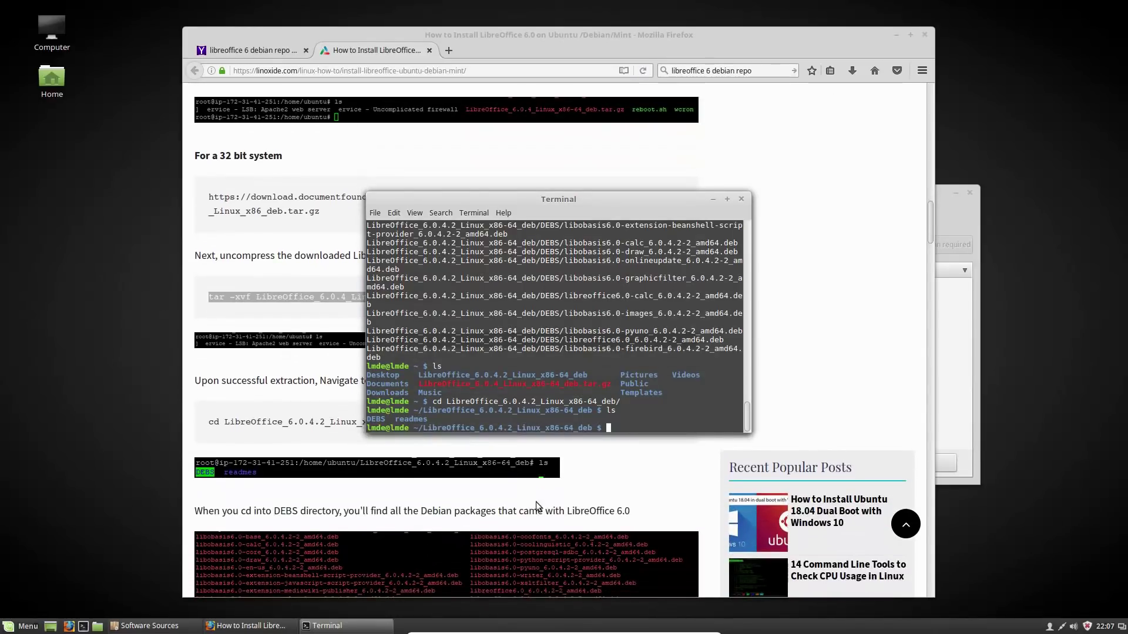
scroll(538, 506, down, 2)
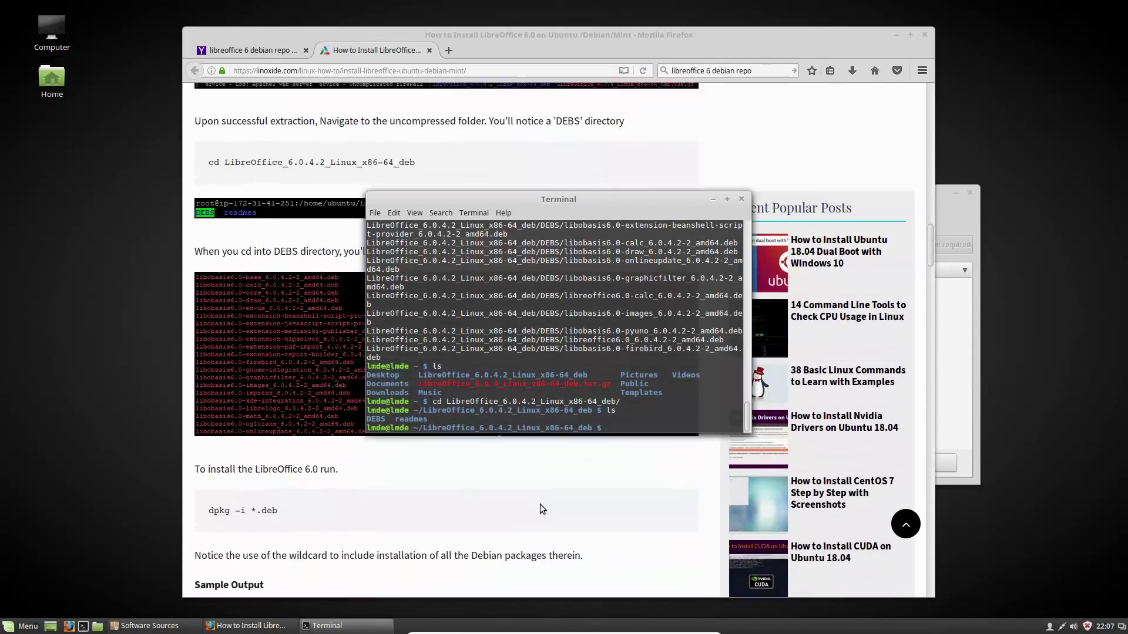
scroll(494, 496, up, 4)
scroll(516, 517, up, 2)
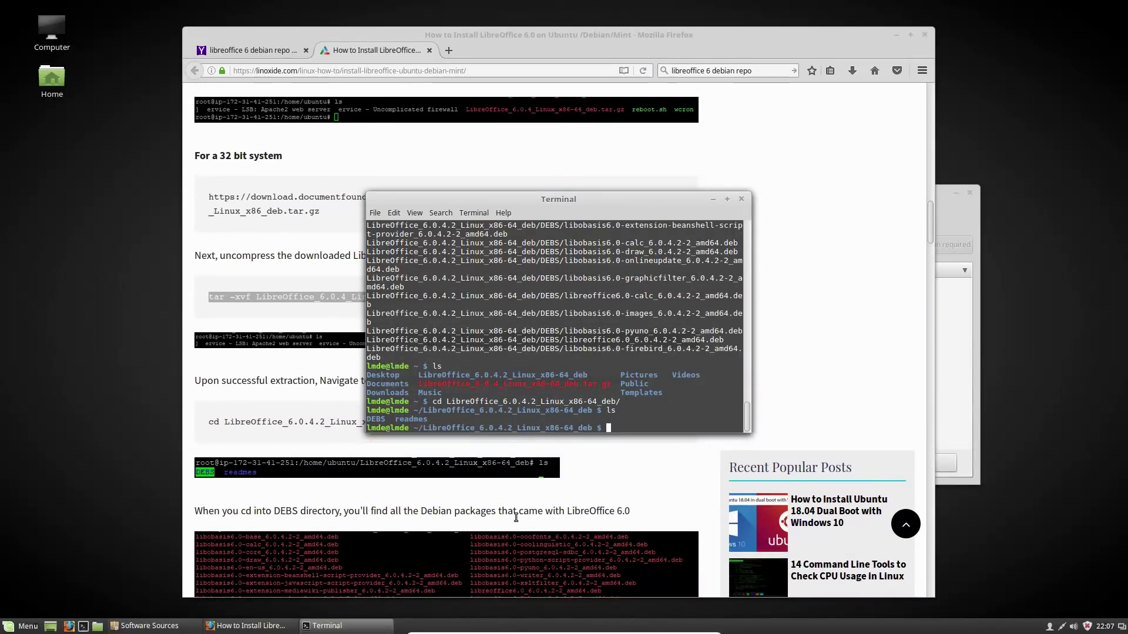
text(cd DEBS/)
key(Return)
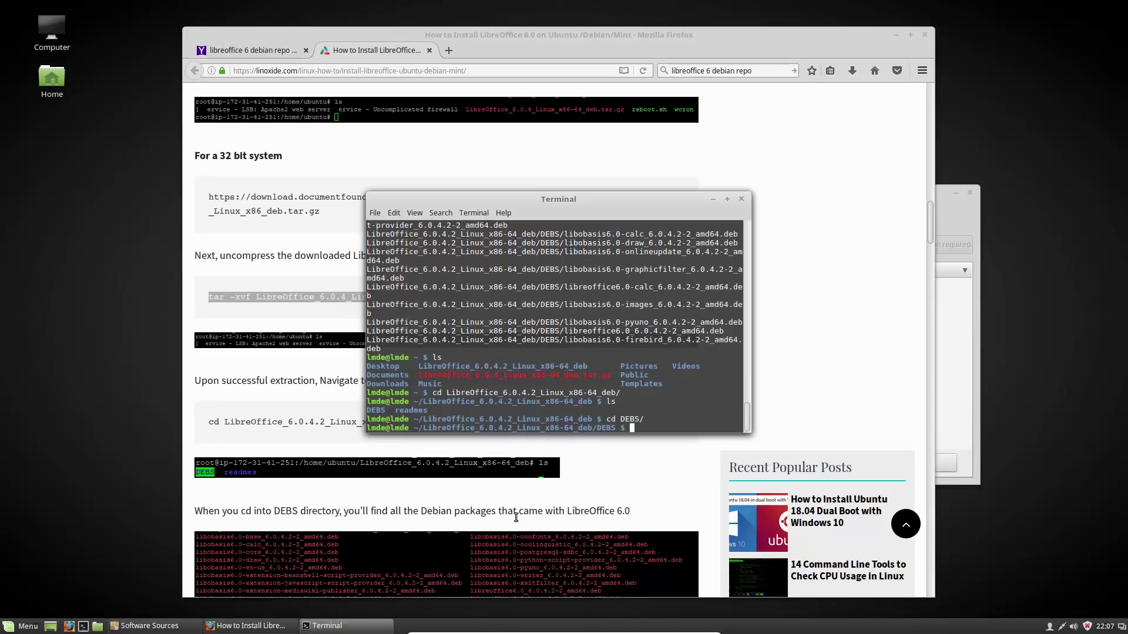
text(ls)
key(Return)
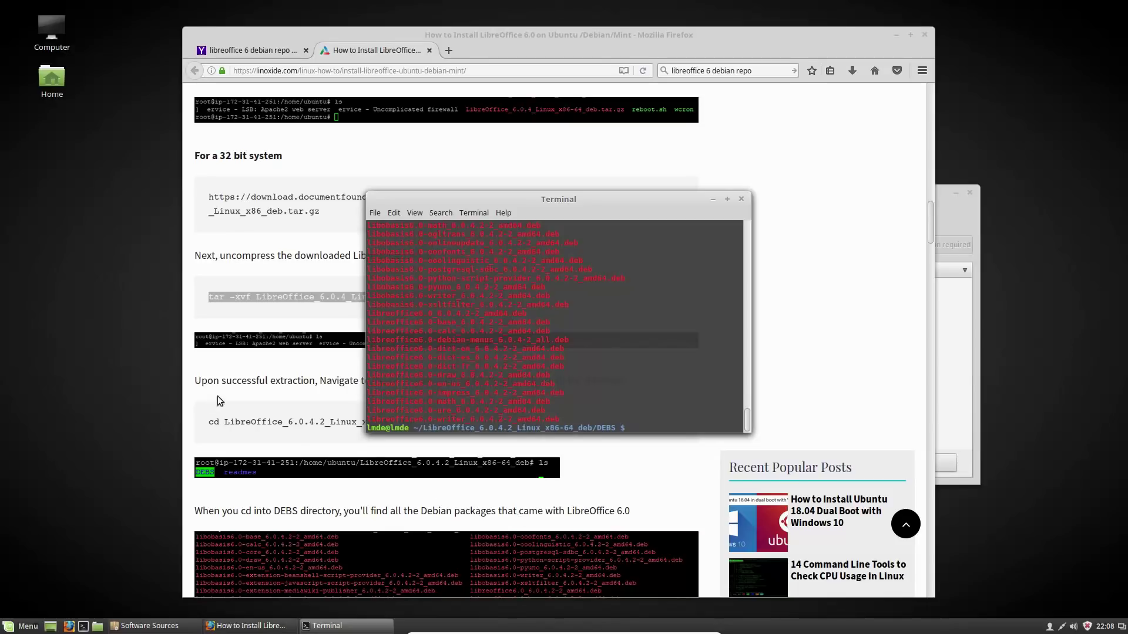
Select the 'dpkg -i *.deb' install command on the tutorial page
scroll(382, 526, down, 5)
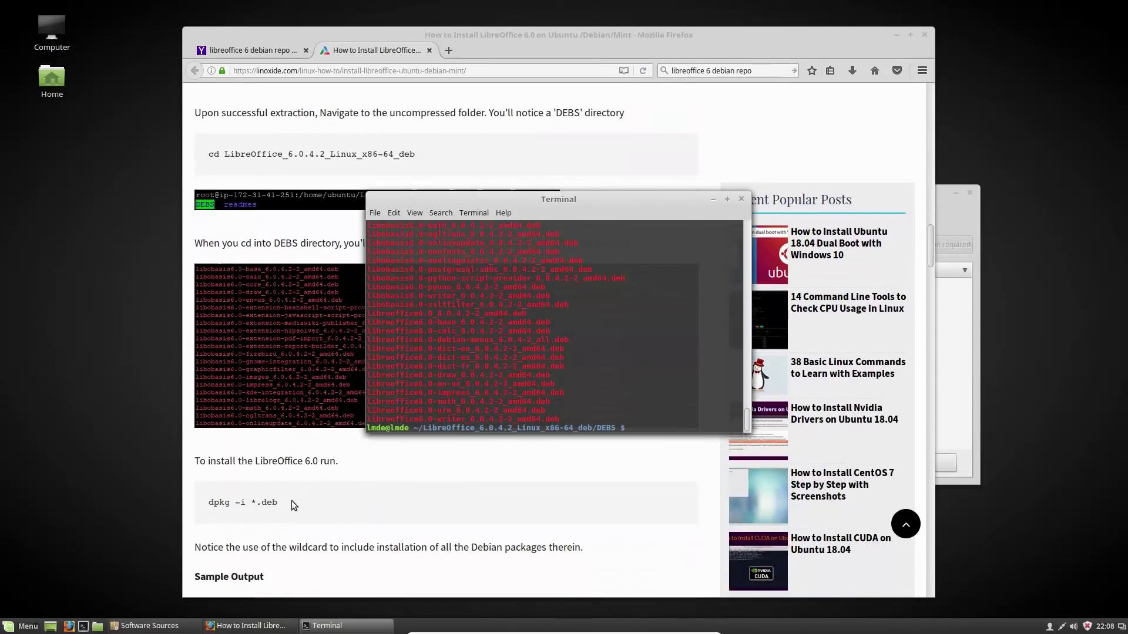
drag(291, 501, 207, 503)
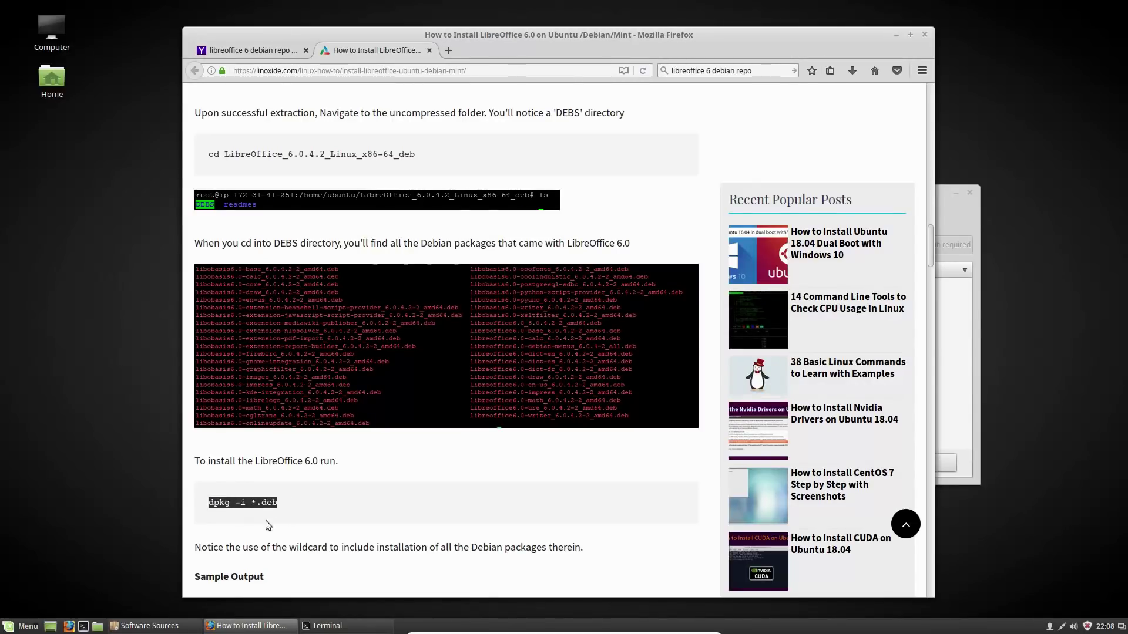
click(329, 625)
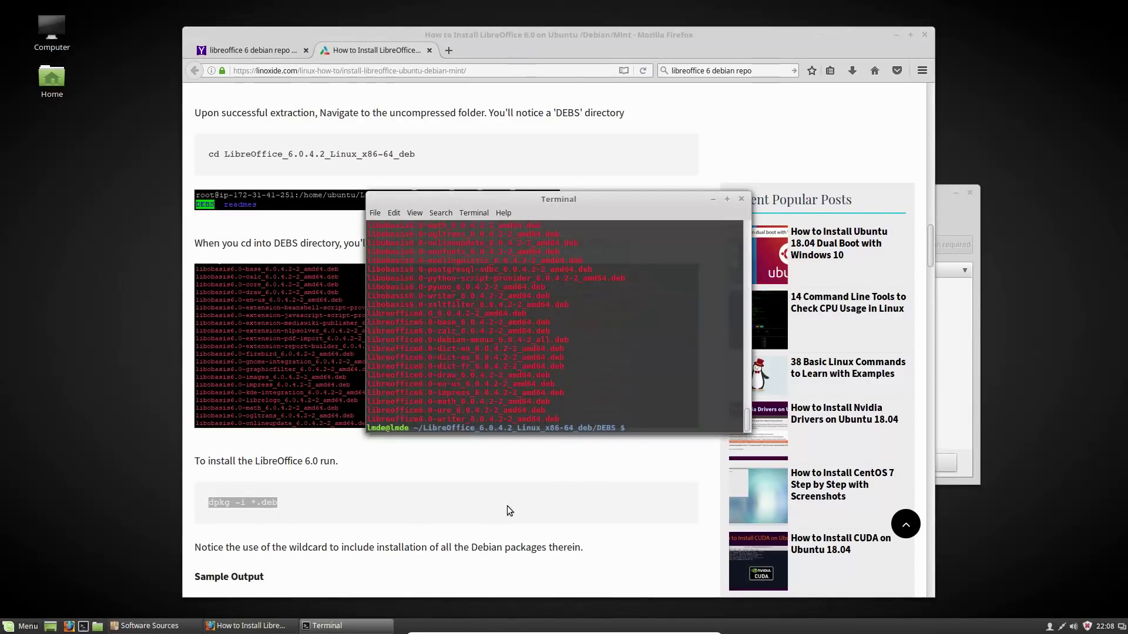
Install all LibreOffice 6.0 .deb packages with 'dpkg -i *.deb', rerunning it with sudo after the privilege error
text(dpkg -i *.deb)
key(Return)
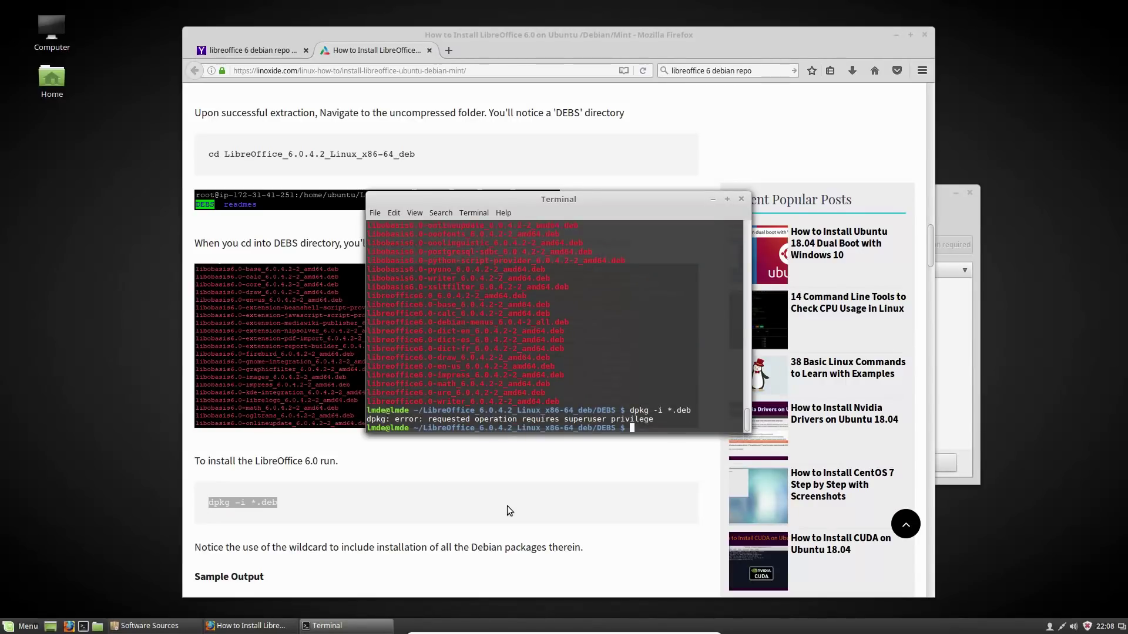
key(Up)
key(Left)
key(Left)
key(Left)
key(Left)
key(Left)
key(Left)
key(Left)
key(Left)
key(Left)
key(Left)
key(Left)
key(Left)
key(Left)
text(sudo)
key(Return)
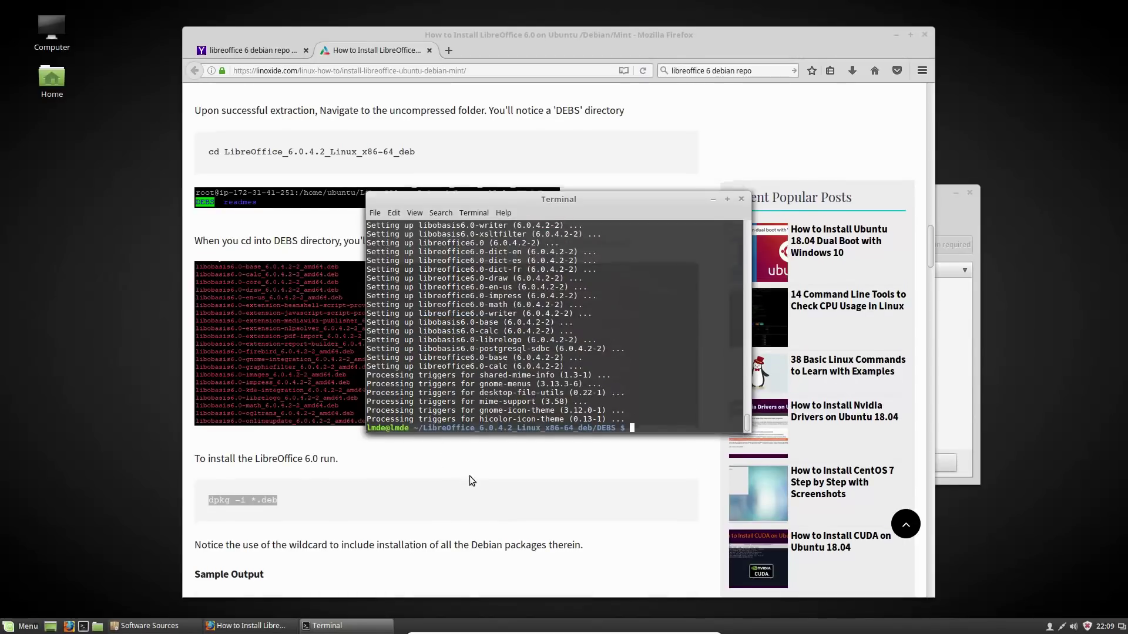
scroll(470, 476, down, 2)
click(19, 627)
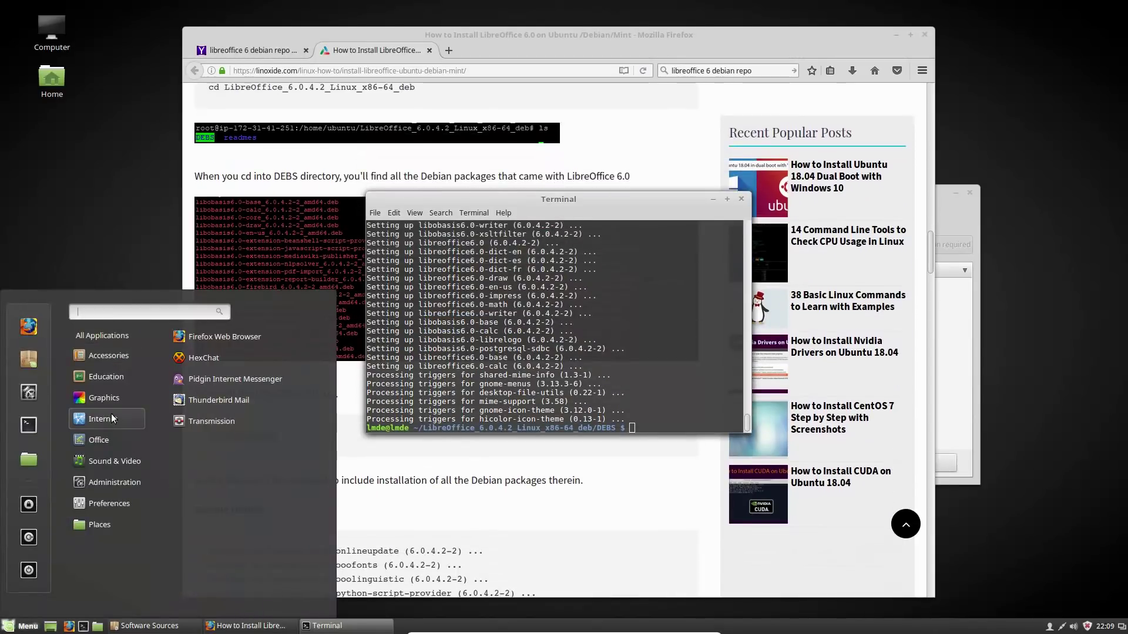
Launch LibreOffice 6.0 Writer from the menu to test it, then close it
mouse_move(101, 438)
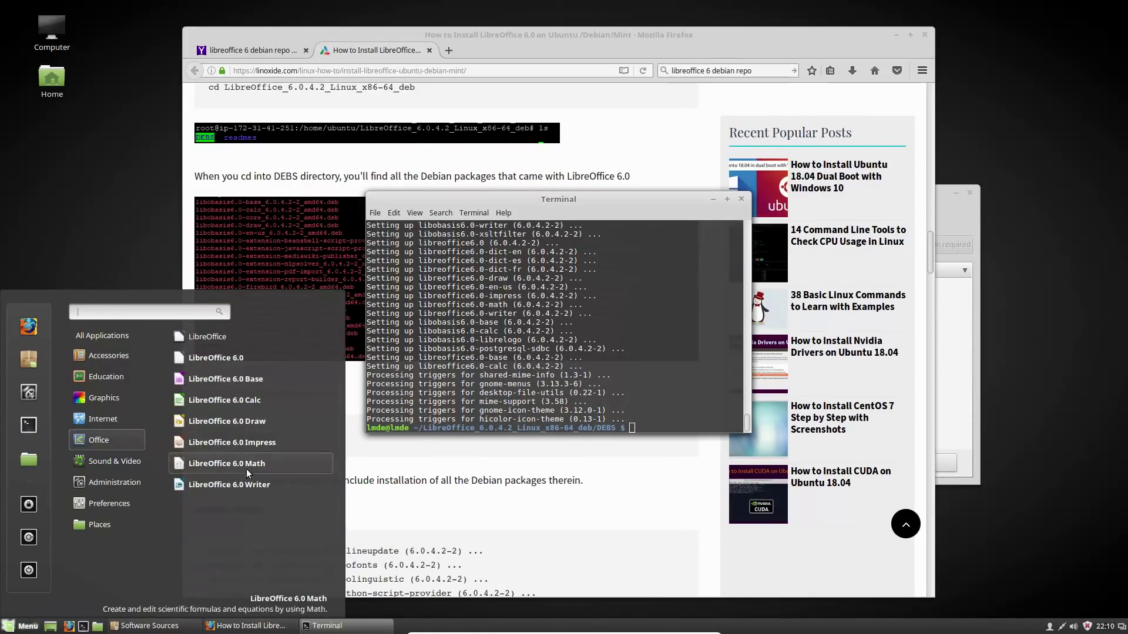
click(235, 485)
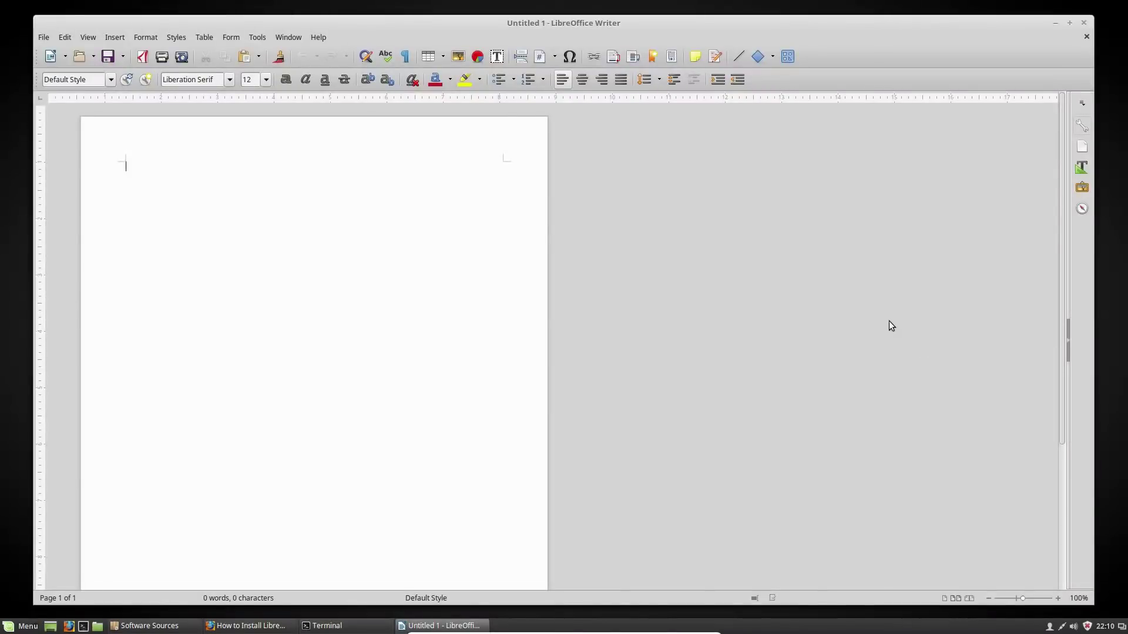
click(1084, 22)
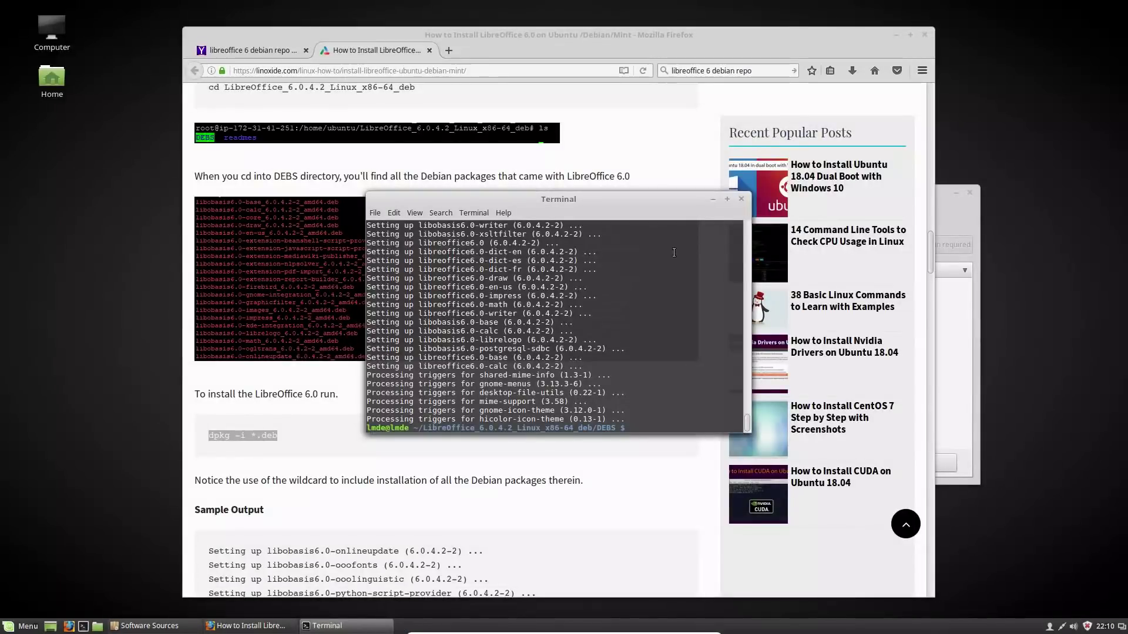
Exit the terminal, quit Firefox saving its tabs, and close Software Sources
text(exit)
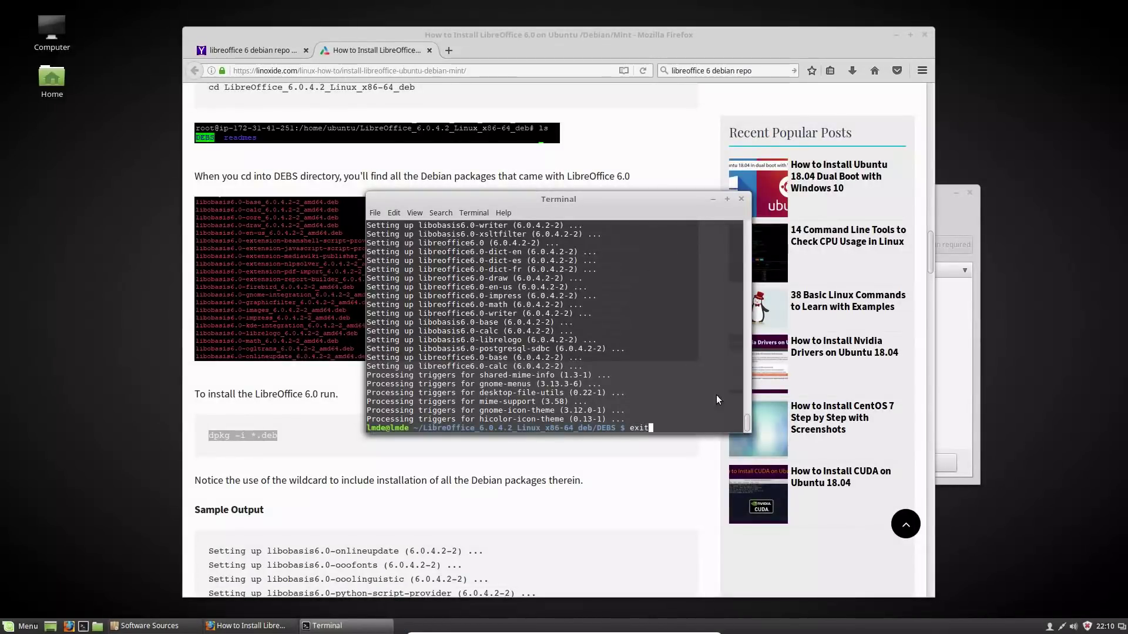
key(Return)
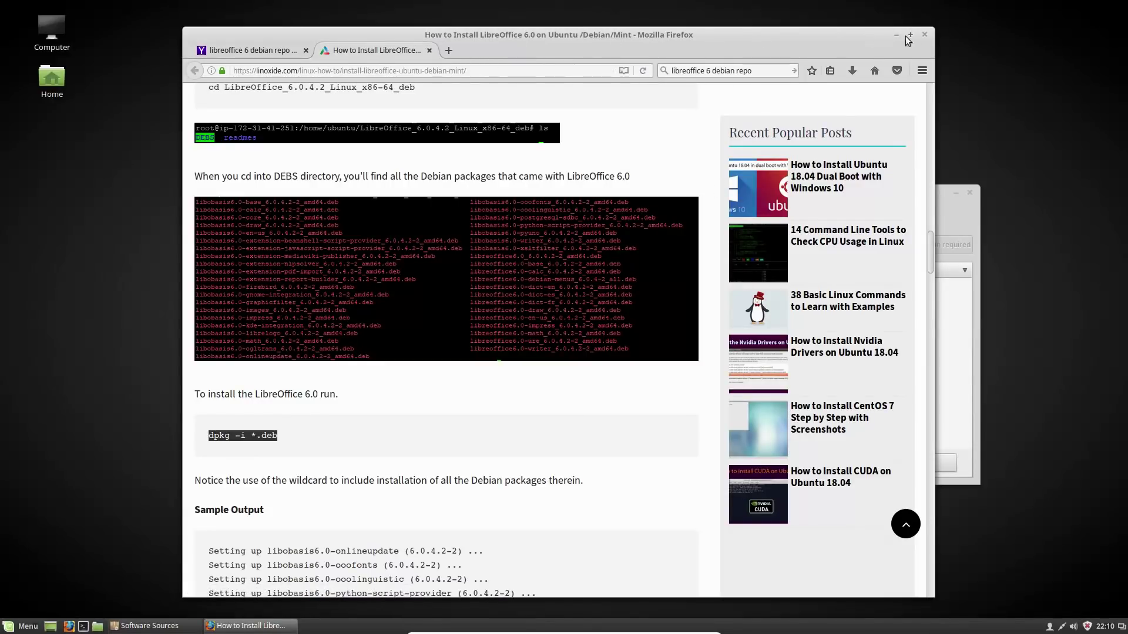
click(925, 35)
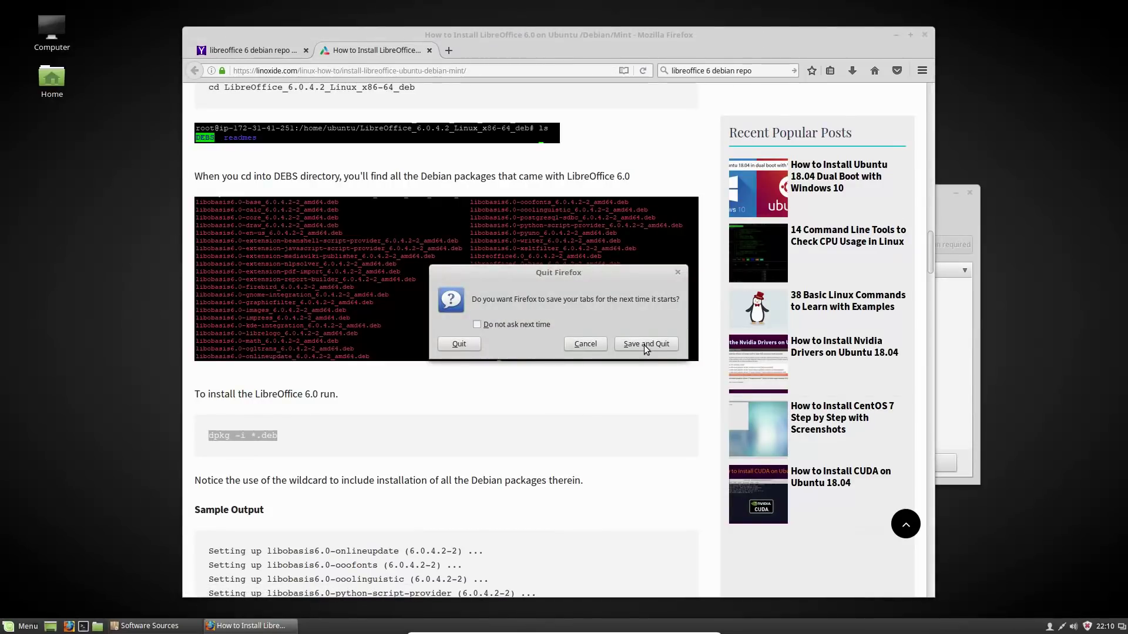
click(645, 344)
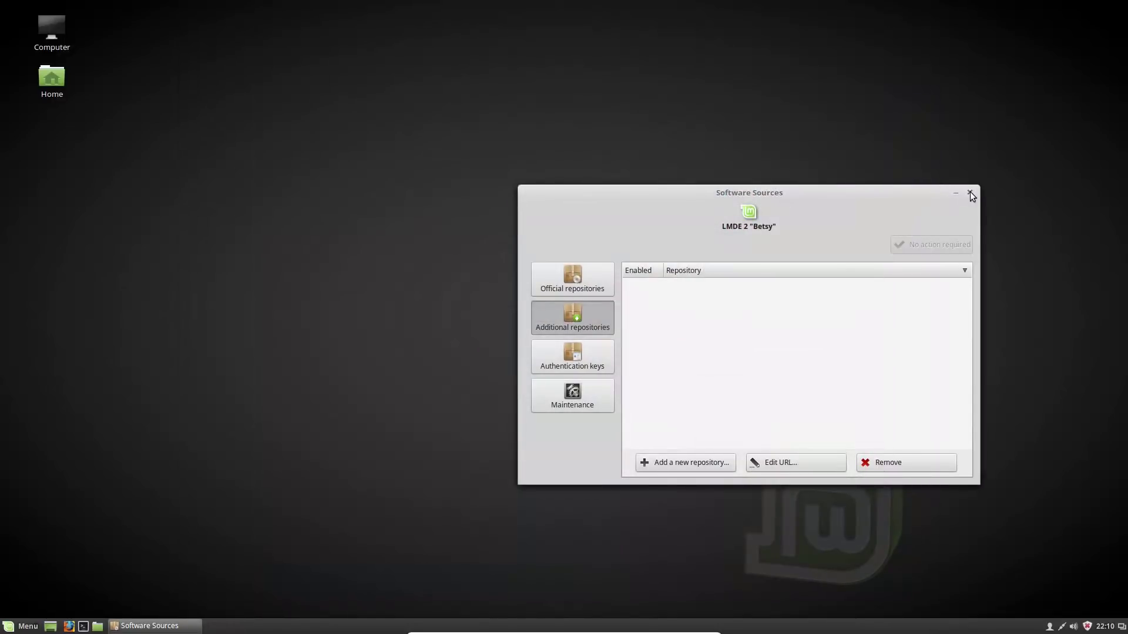
click(970, 193)
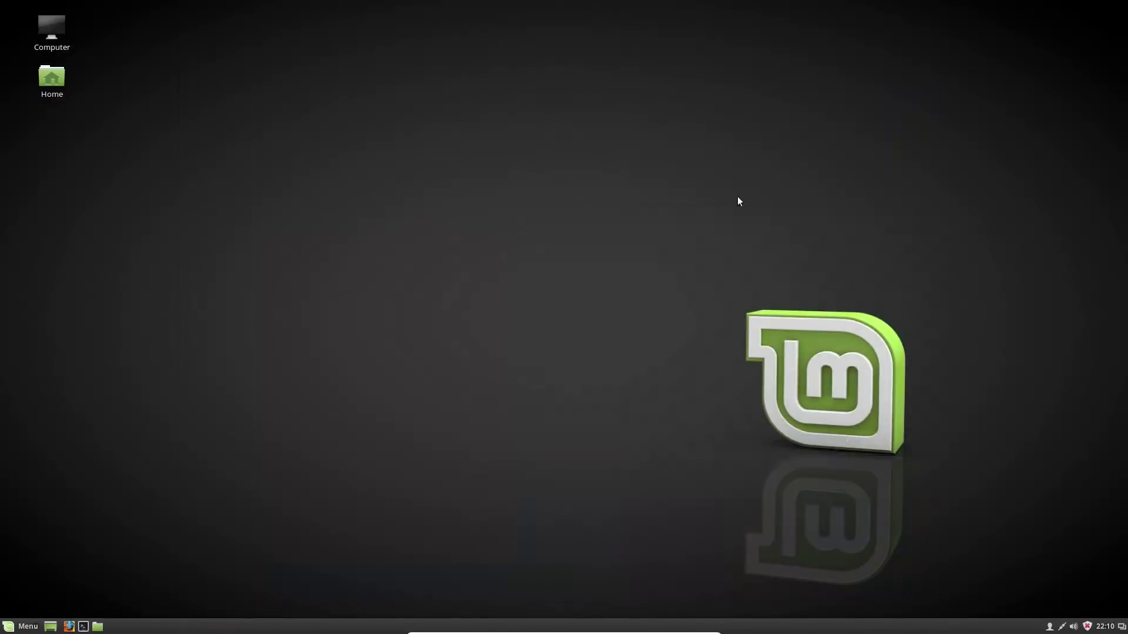
click(30, 626)
Uninstall the old LibreOffice launcher from Menu > Office, confirming removal of its three packages
mouse_move(69, 509)
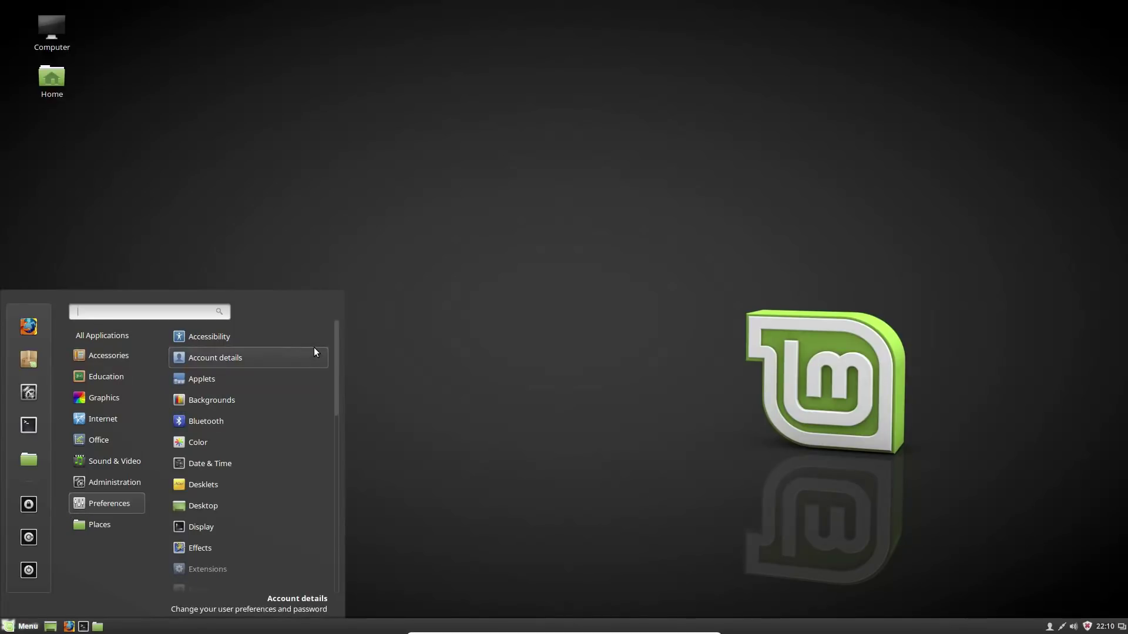
mouse_move(120, 385)
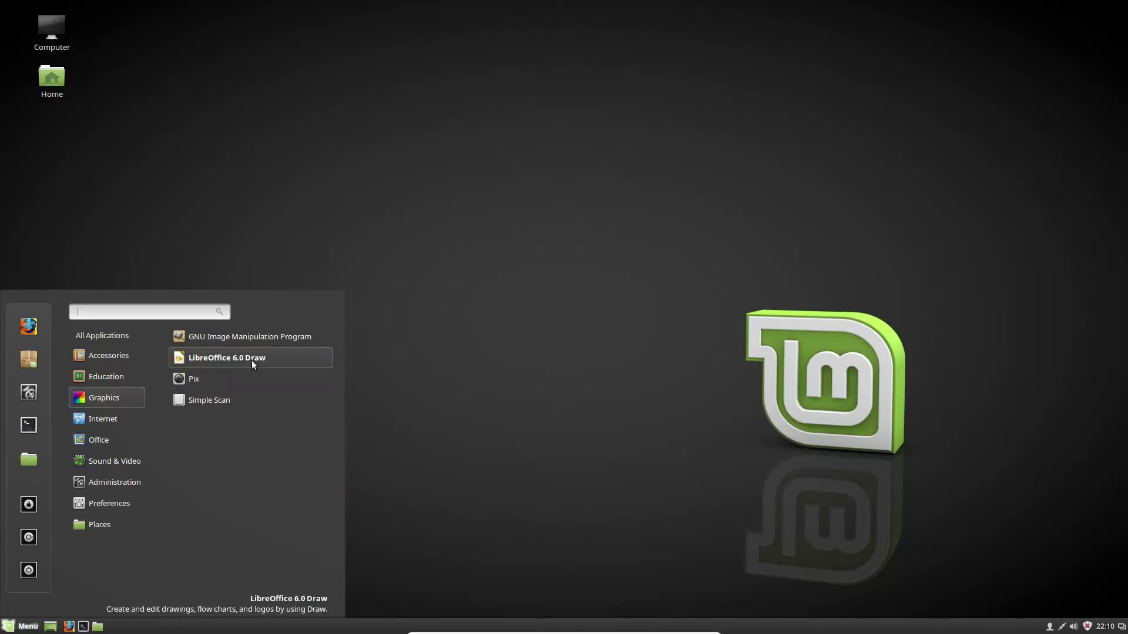
mouse_move(105, 418)
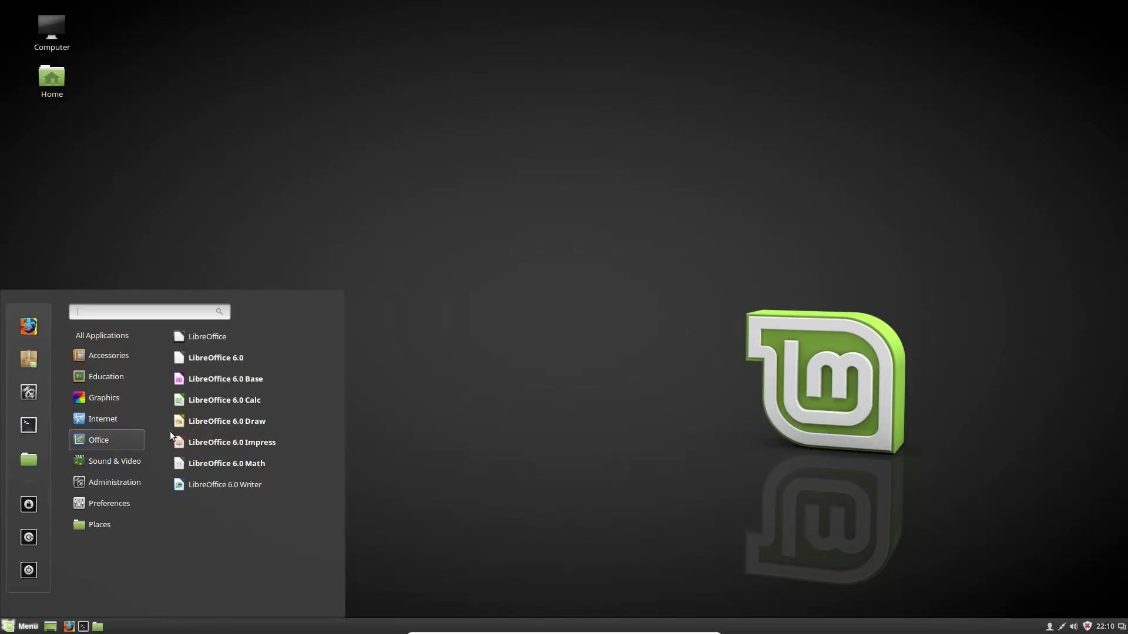
right_click(206, 336)
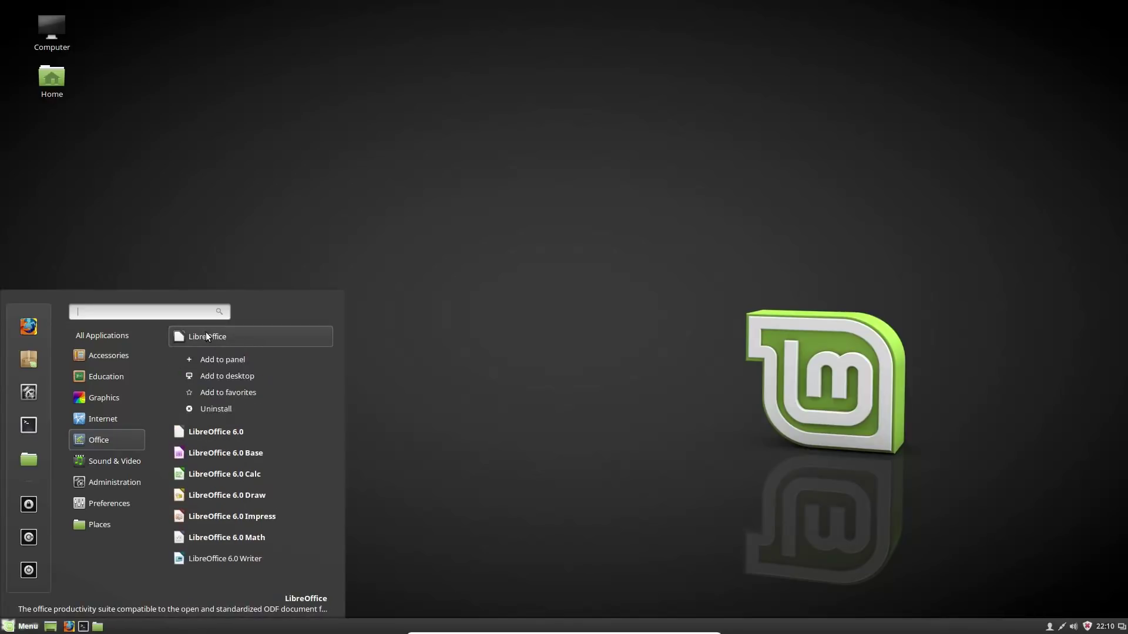
click(220, 407)
click(658, 406)
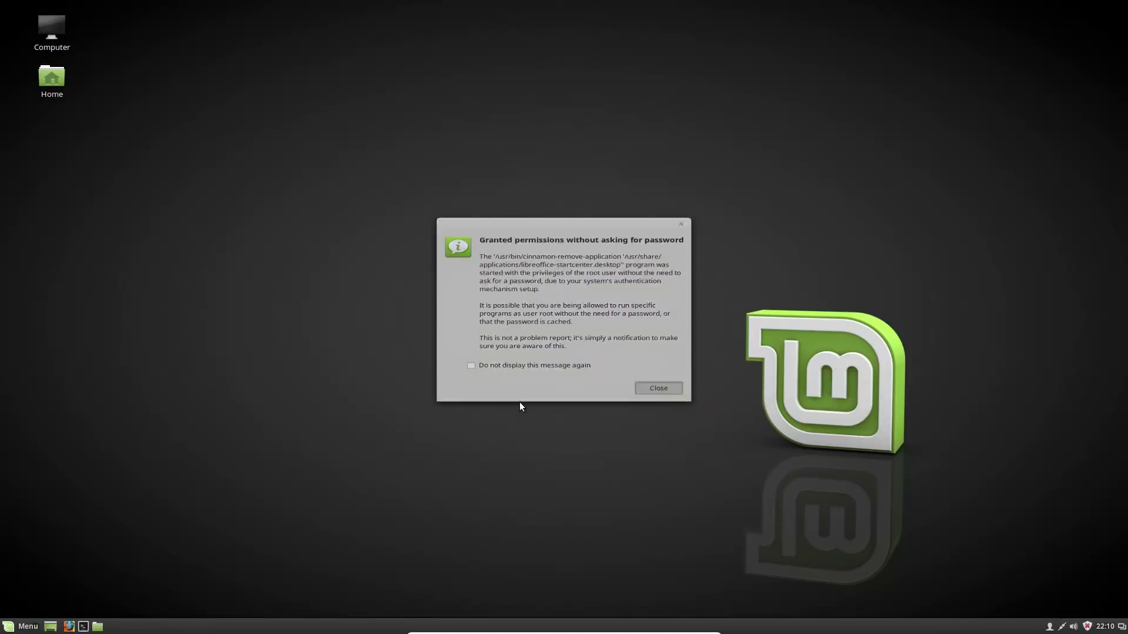
click(24, 626)
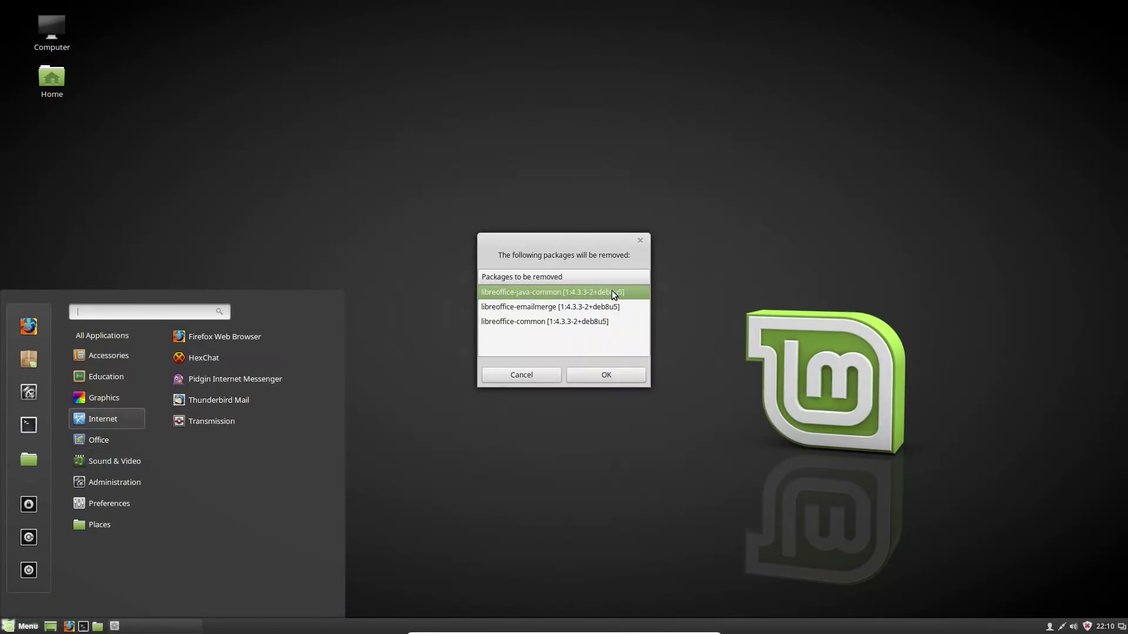
click(605, 373)
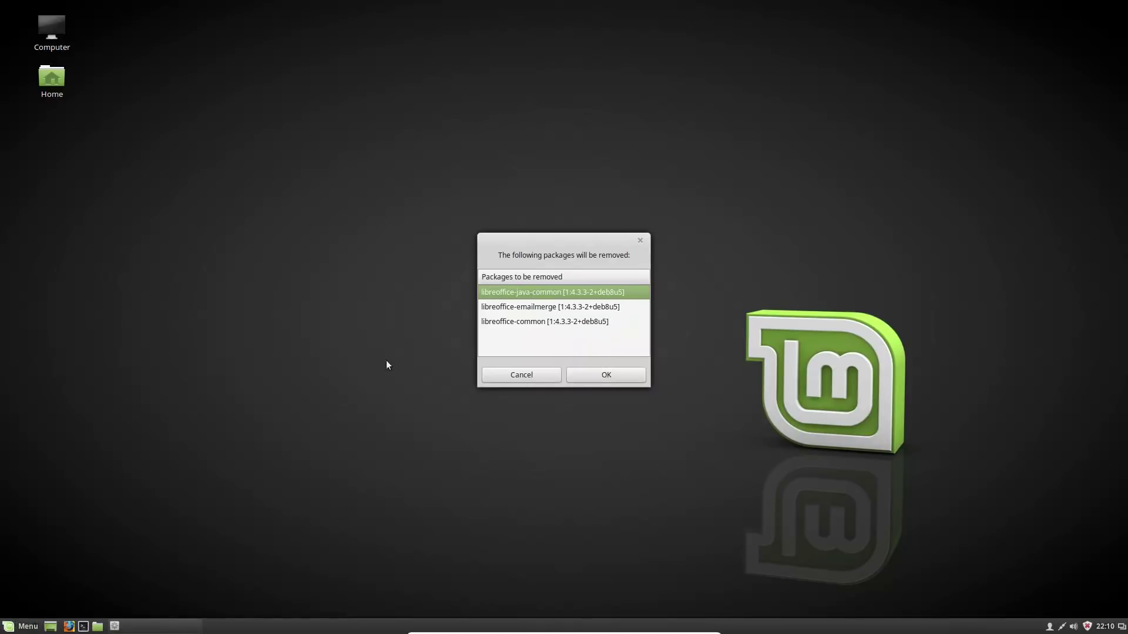
click(612, 379)
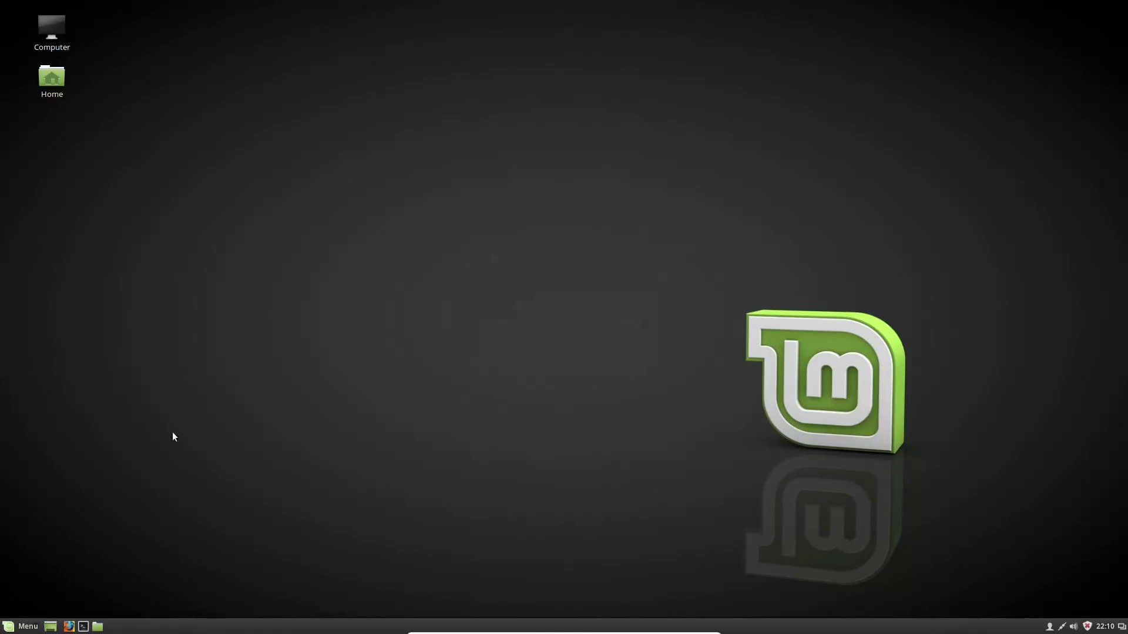
Review the application menu categories, then dismiss the removal-complete notice
click(22, 626)
mouse_move(102, 421)
mouse_move(100, 441)
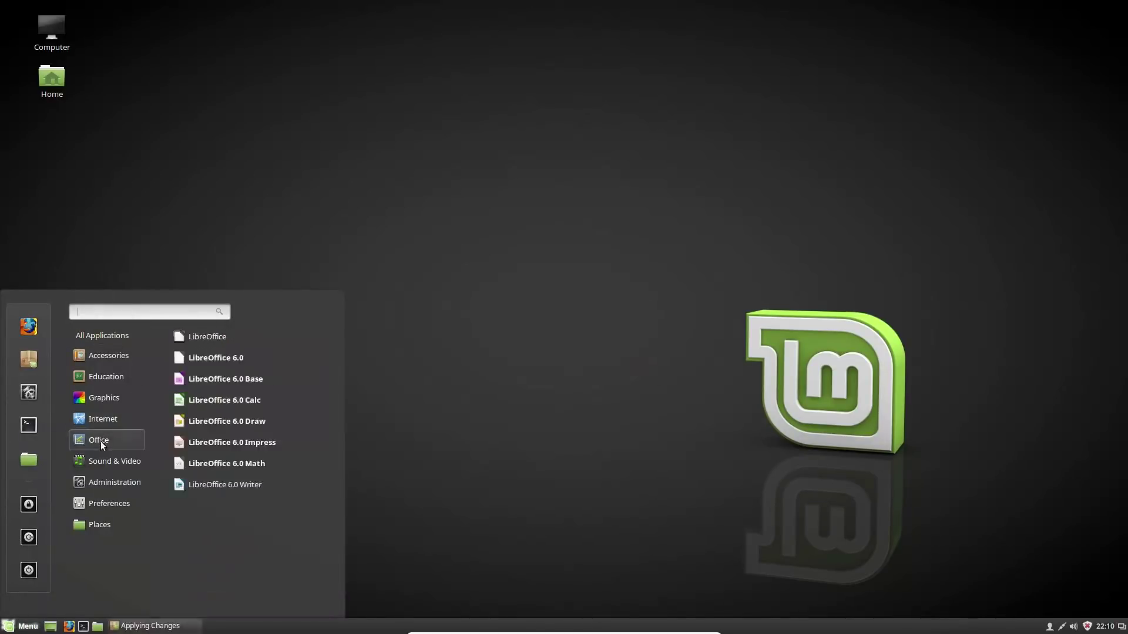
key(Down)
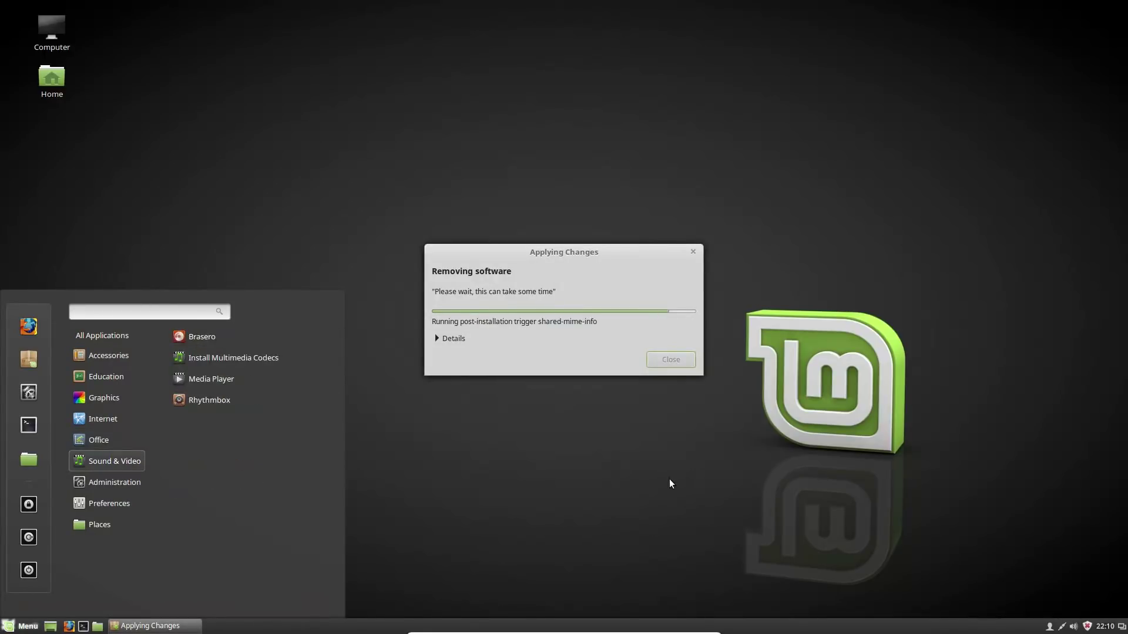
key(Up)
key(Up)
key(Up)
key(Up)
key(Up)
key(Up)
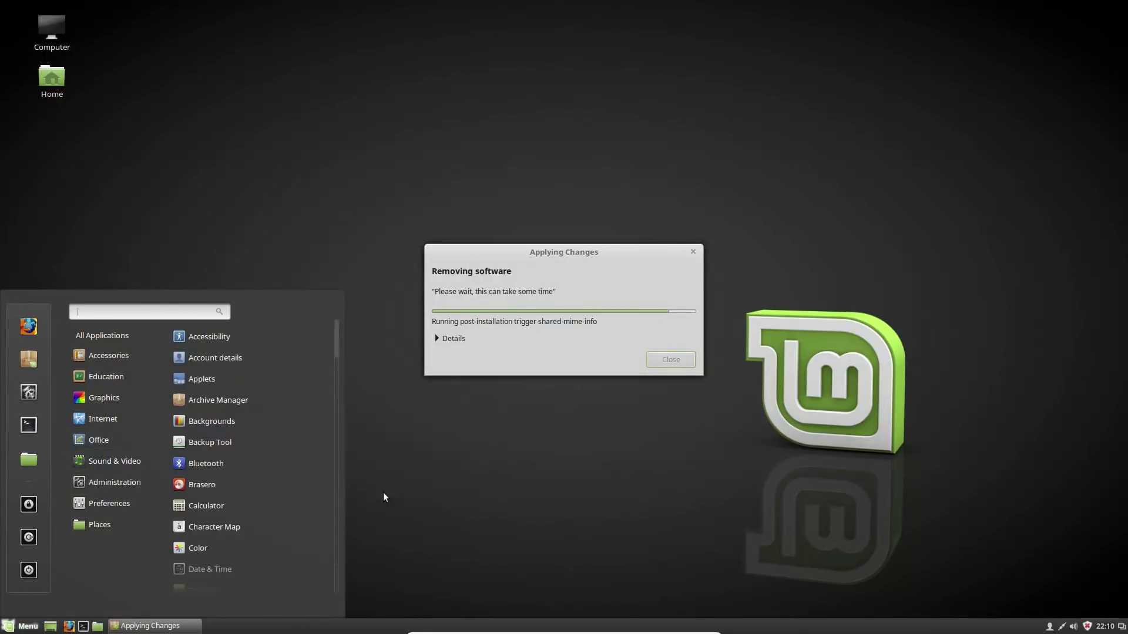
click(383, 493)
click(22, 626)
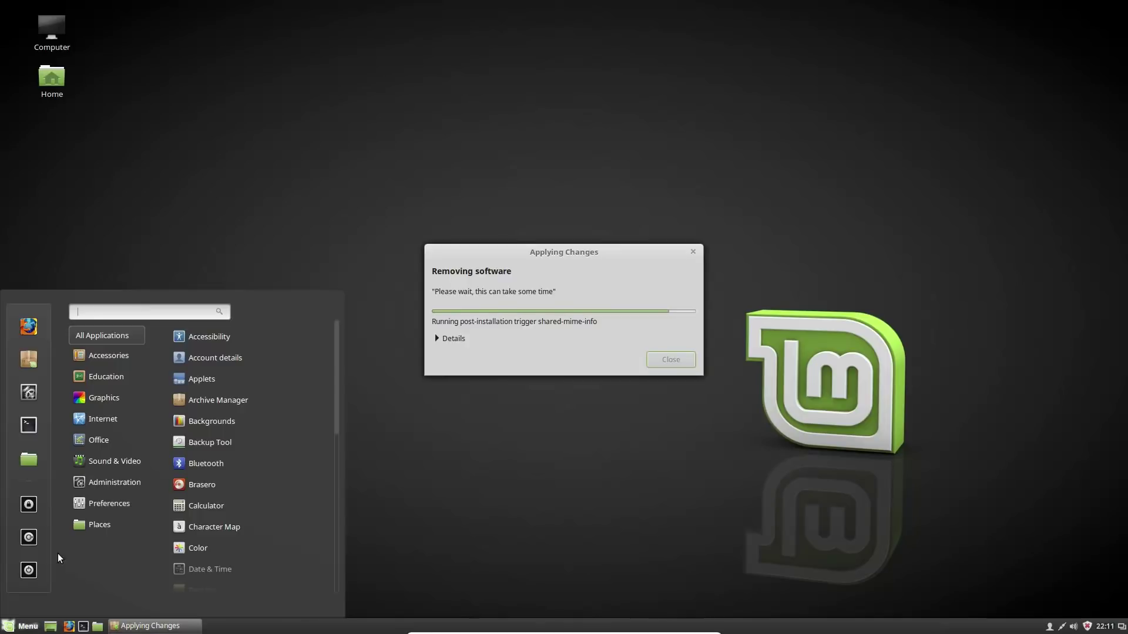
mouse_move(107, 462)
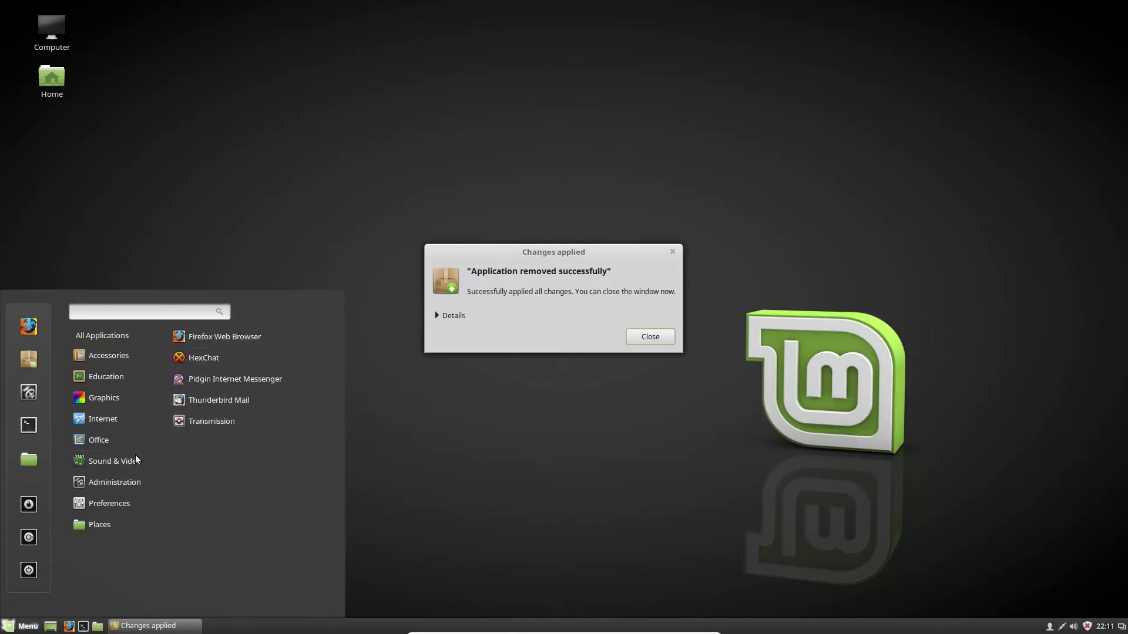
mouse_move(120, 483)
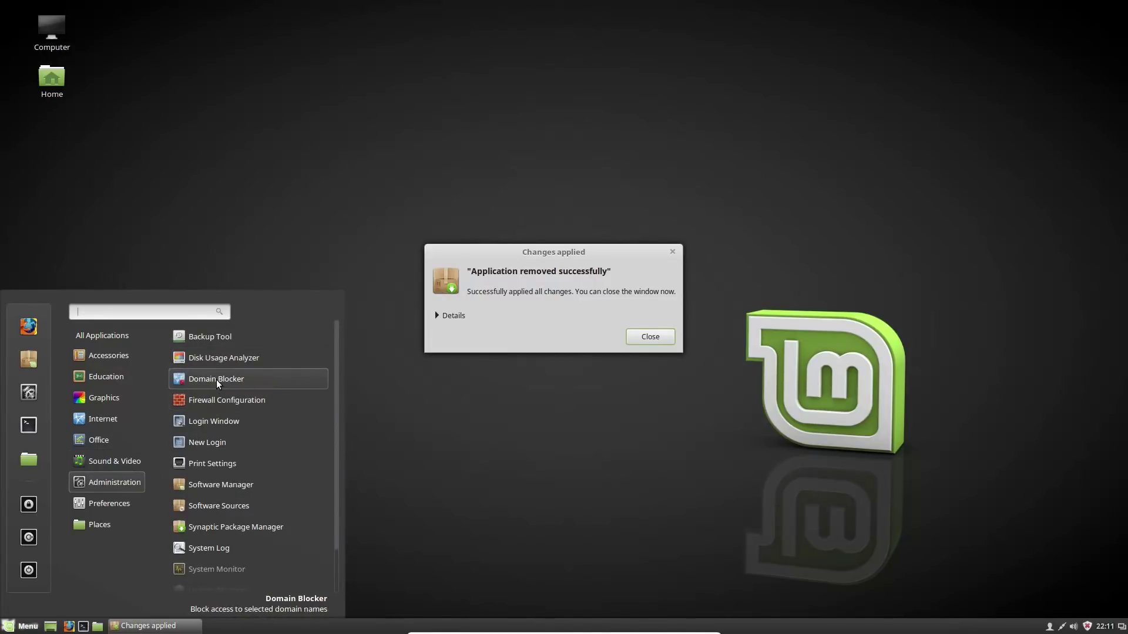
click(558, 405)
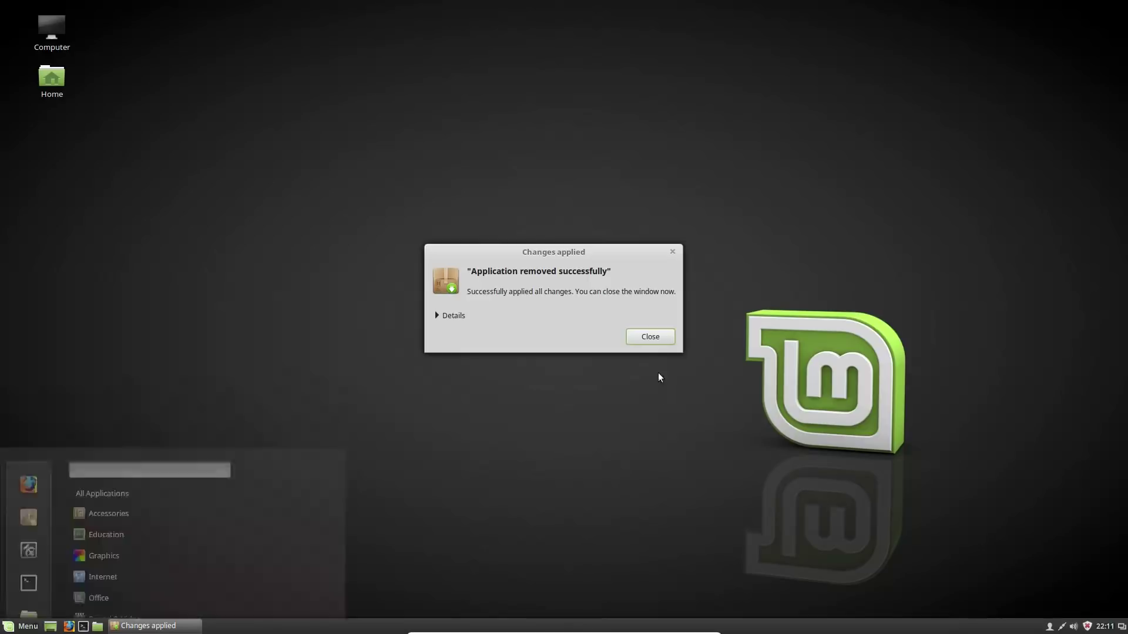
click(648, 336)
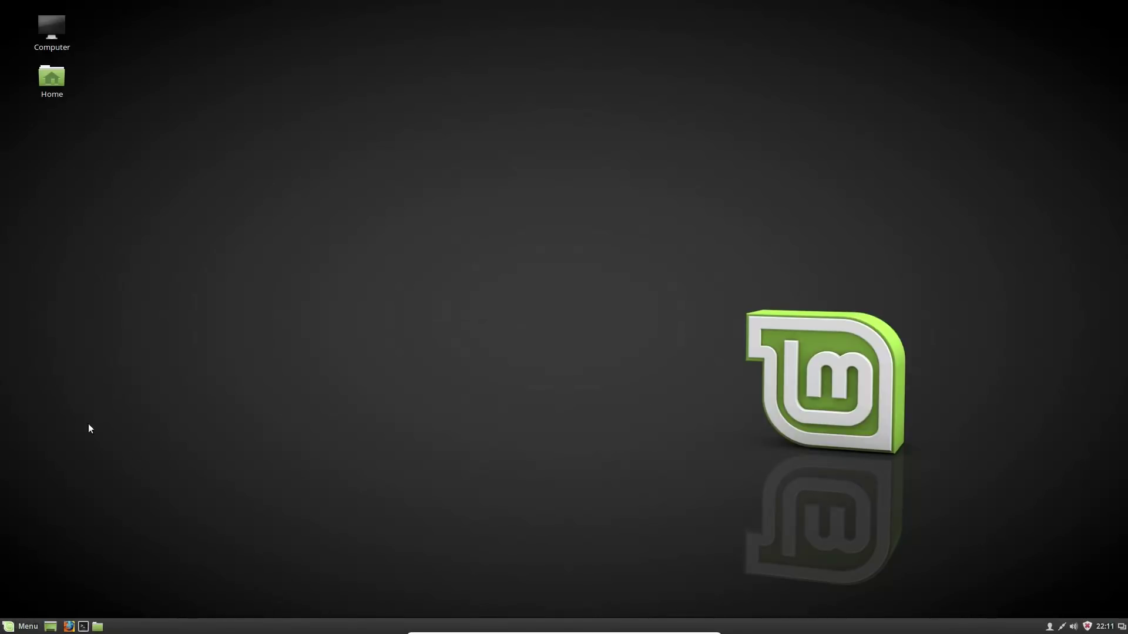
click(24, 627)
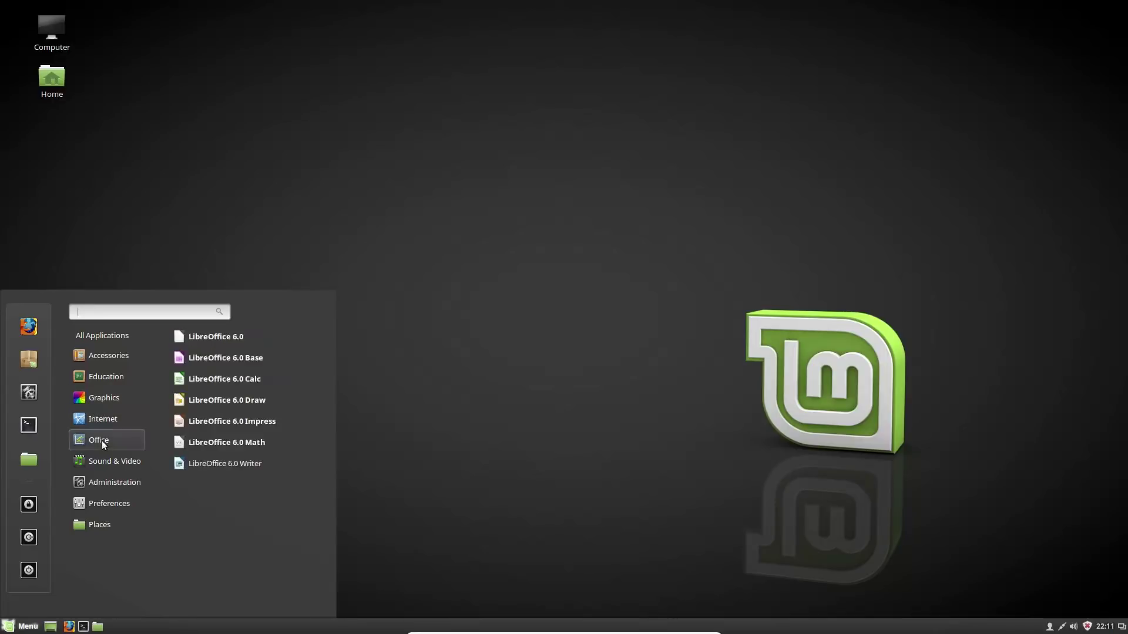
mouse_move(111, 477)
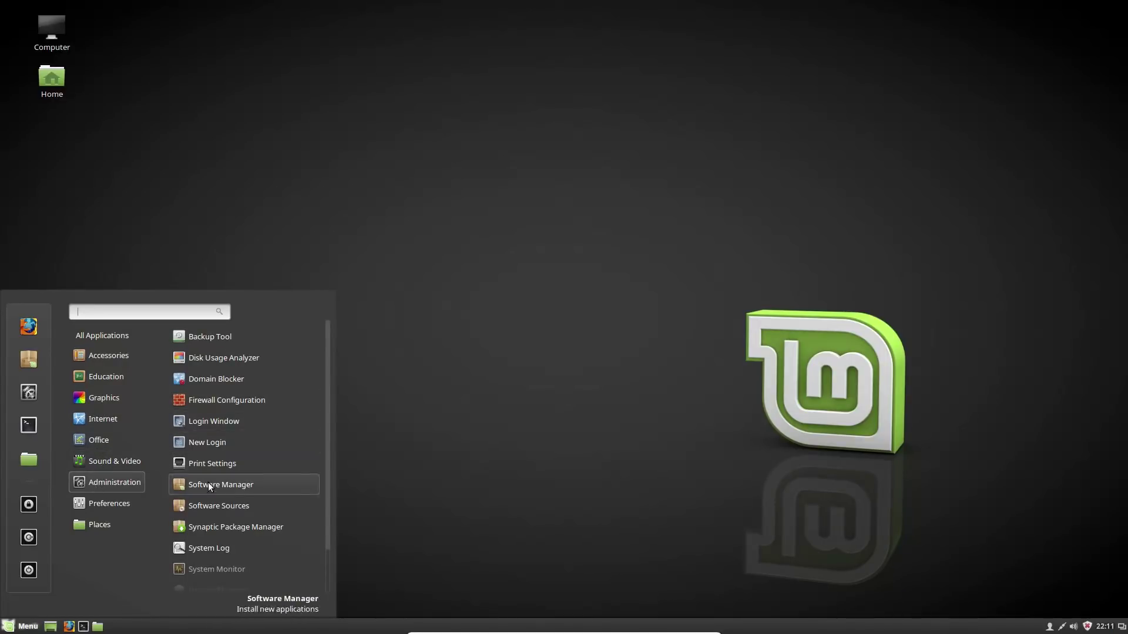
scroll(229, 482, down, 1)
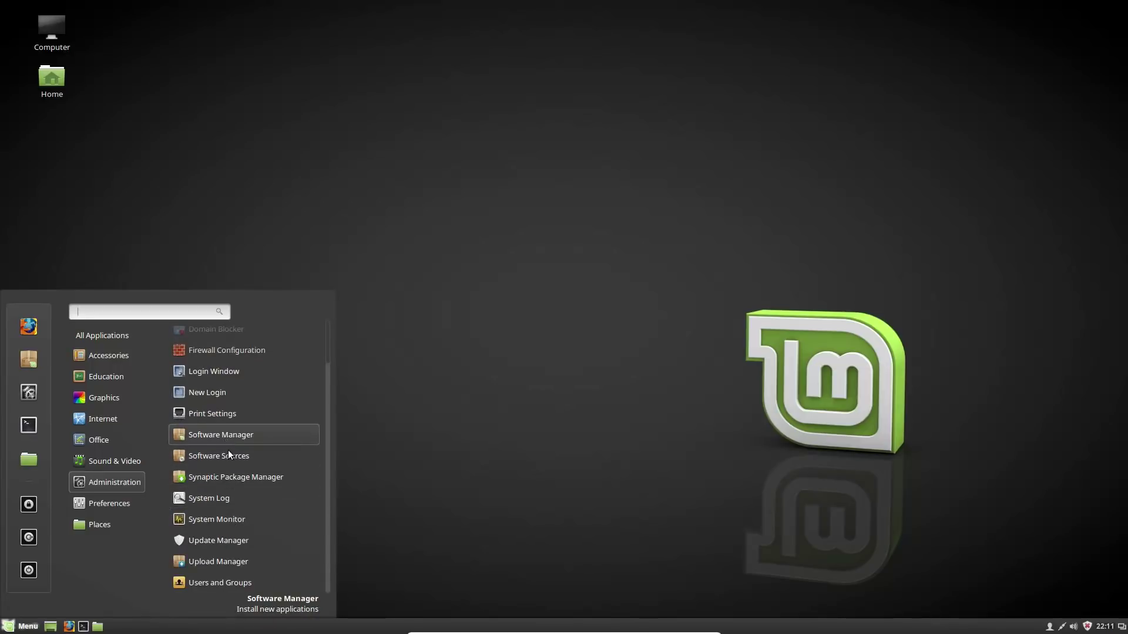
mouse_move(97, 507)
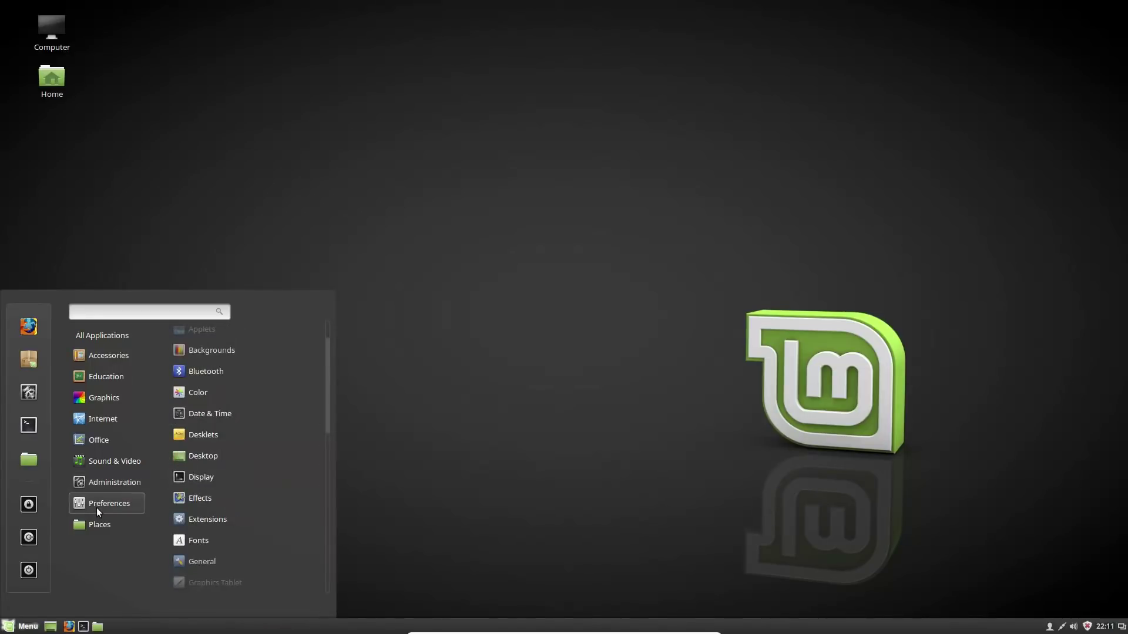
scroll(200, 394, down, 6)
scroll(212, 483, down, 3)
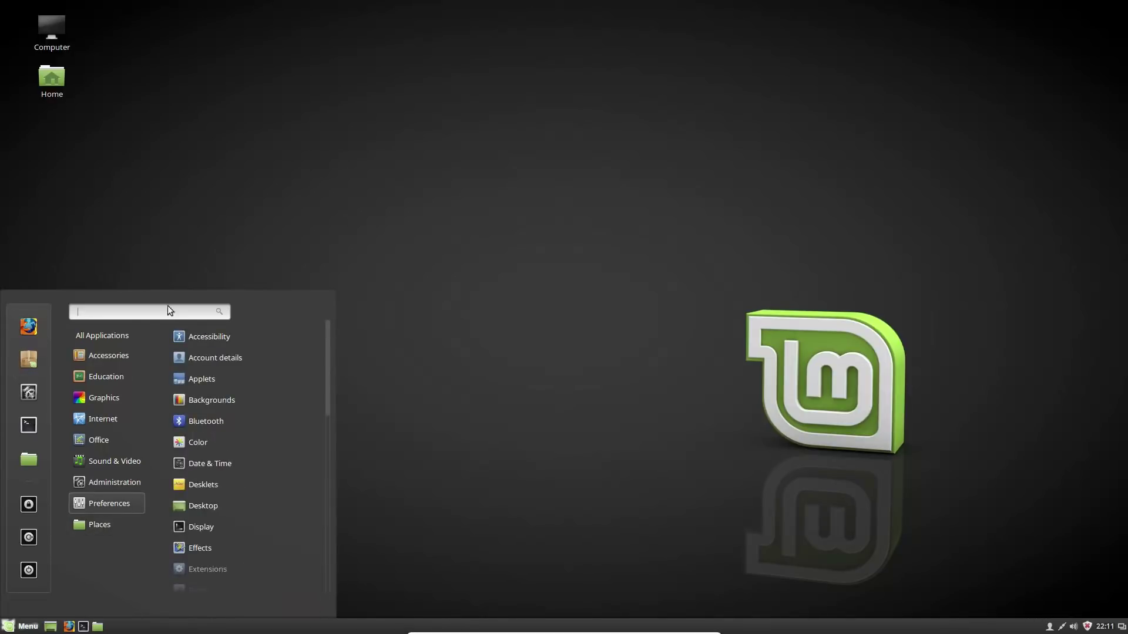
click(474, 259)
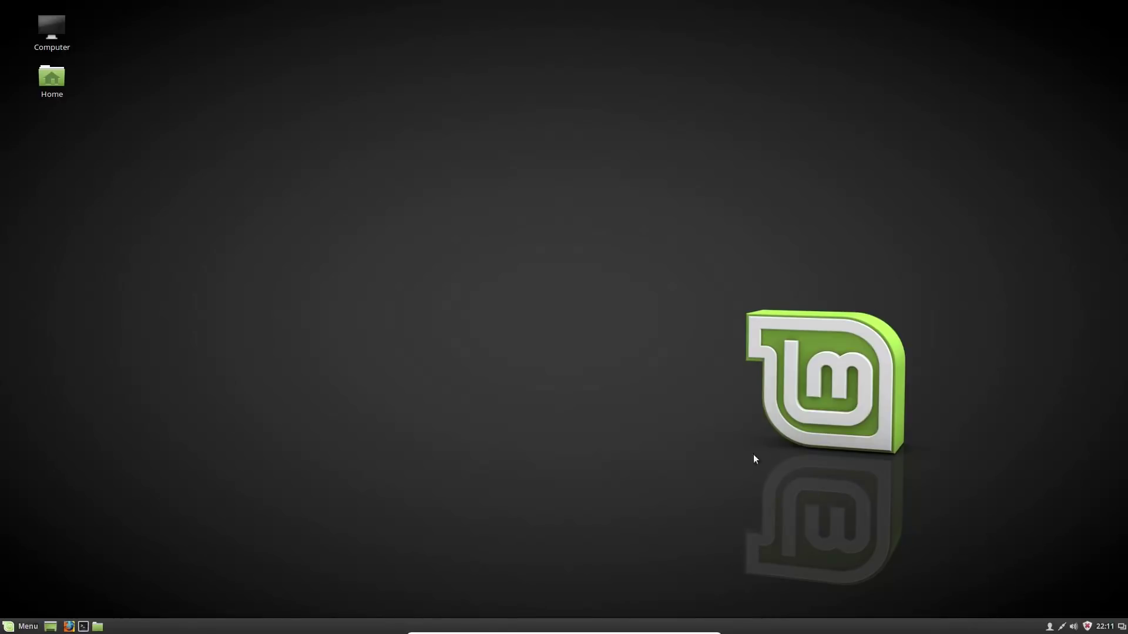
mouse_move(452, 627)
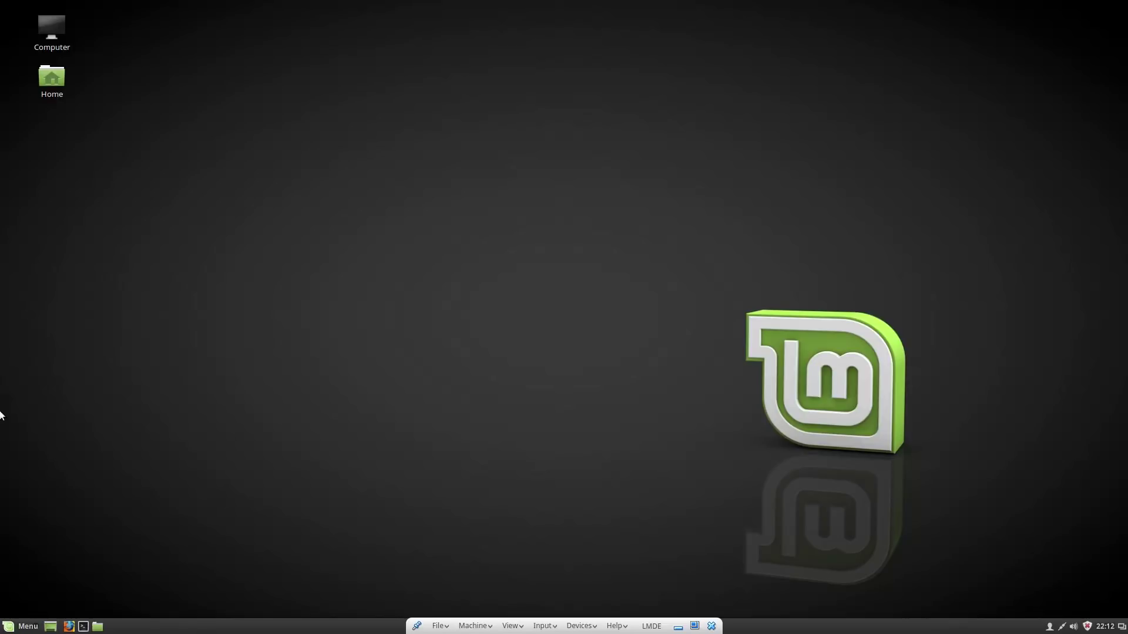
click(13, 627)
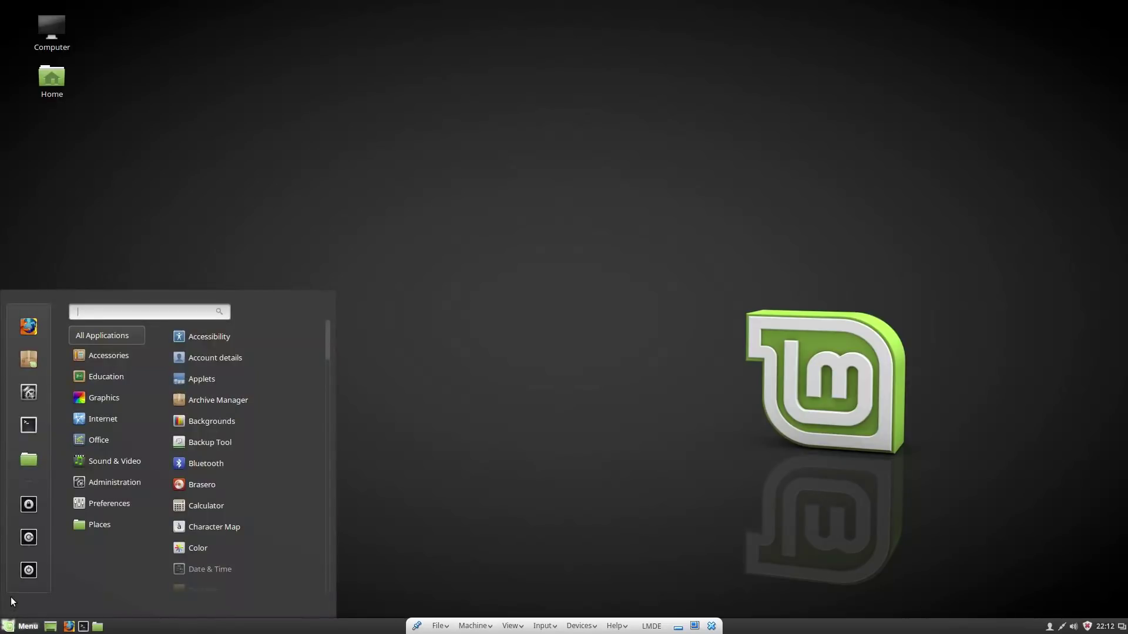
click(358, 392)
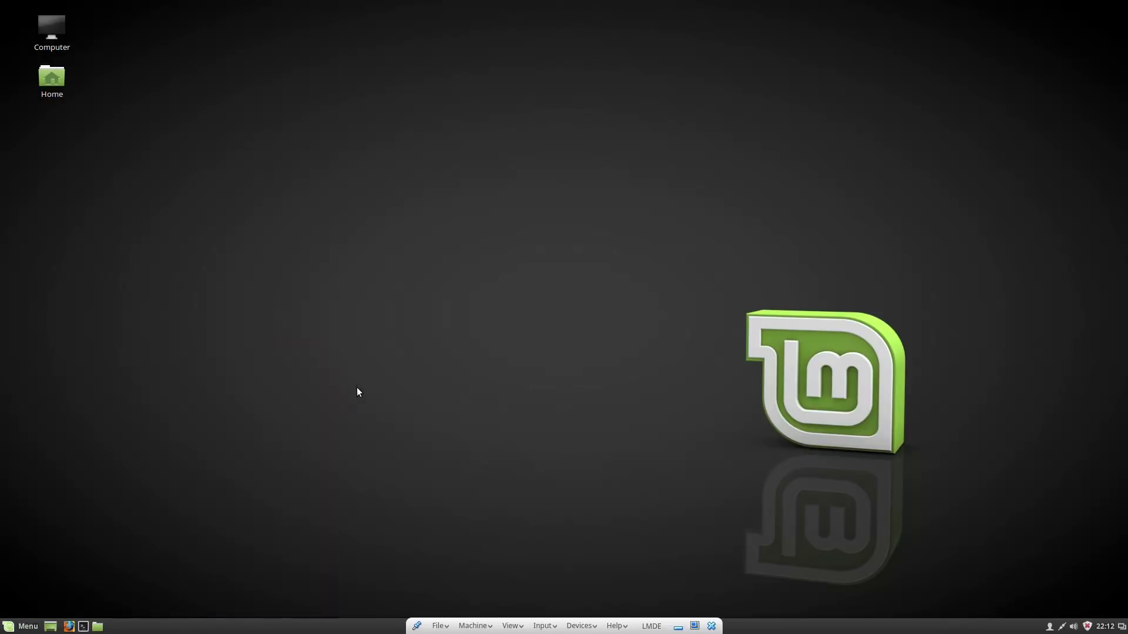